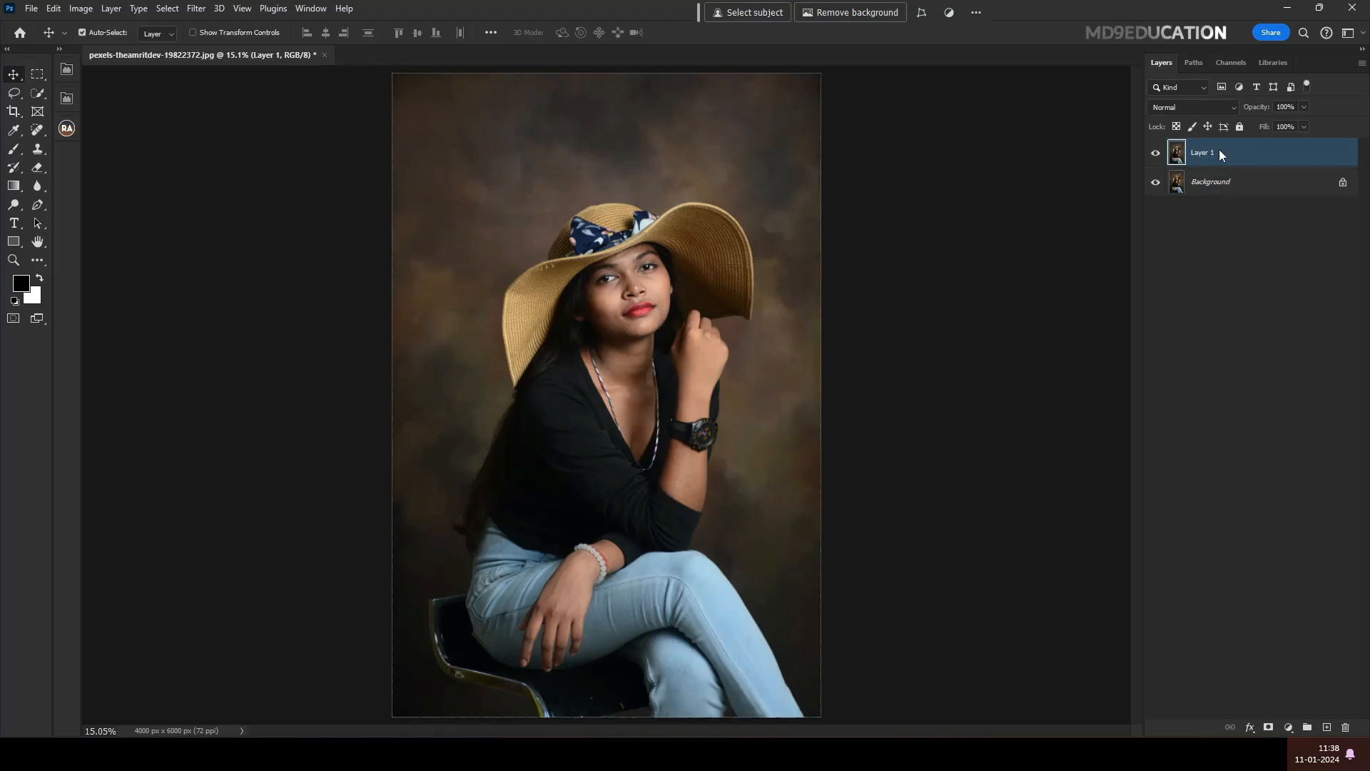
Convert Layer 1 to a smart object and apply automatic tone adjustments to it in the Camera Raw filter
{"action": "right_click", "coordinate": [1311, 160]}
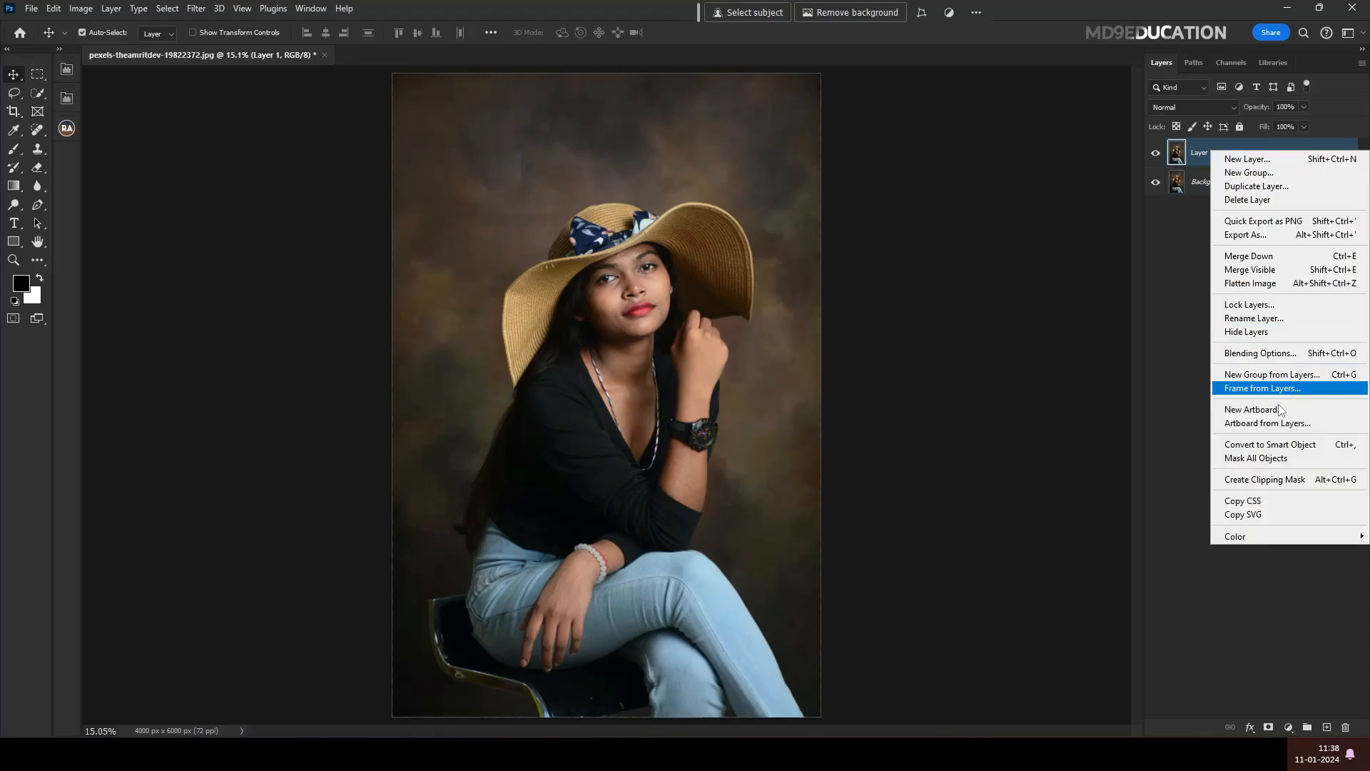
{"action": "left_click", "coordinate": [1278, 460]}
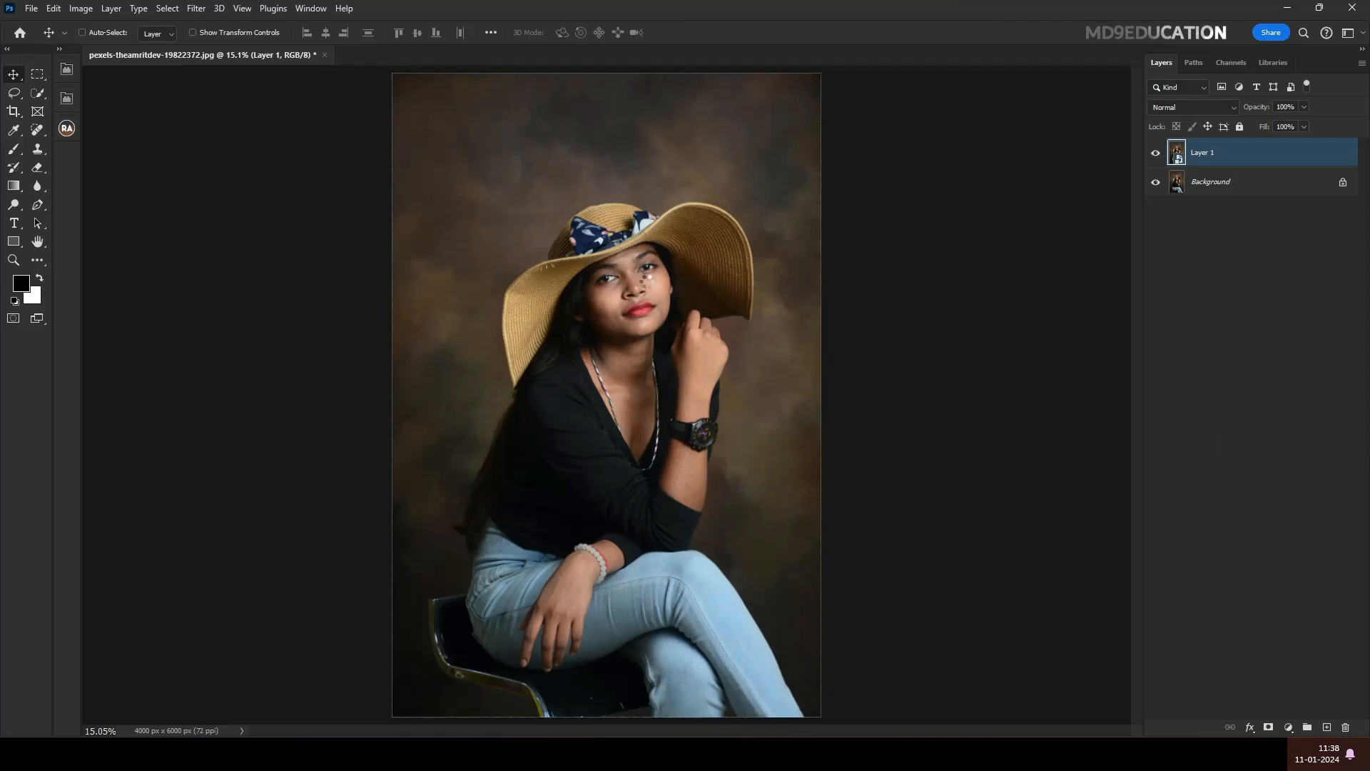
{"action": "key", "text": "ctrl+shift+a"}
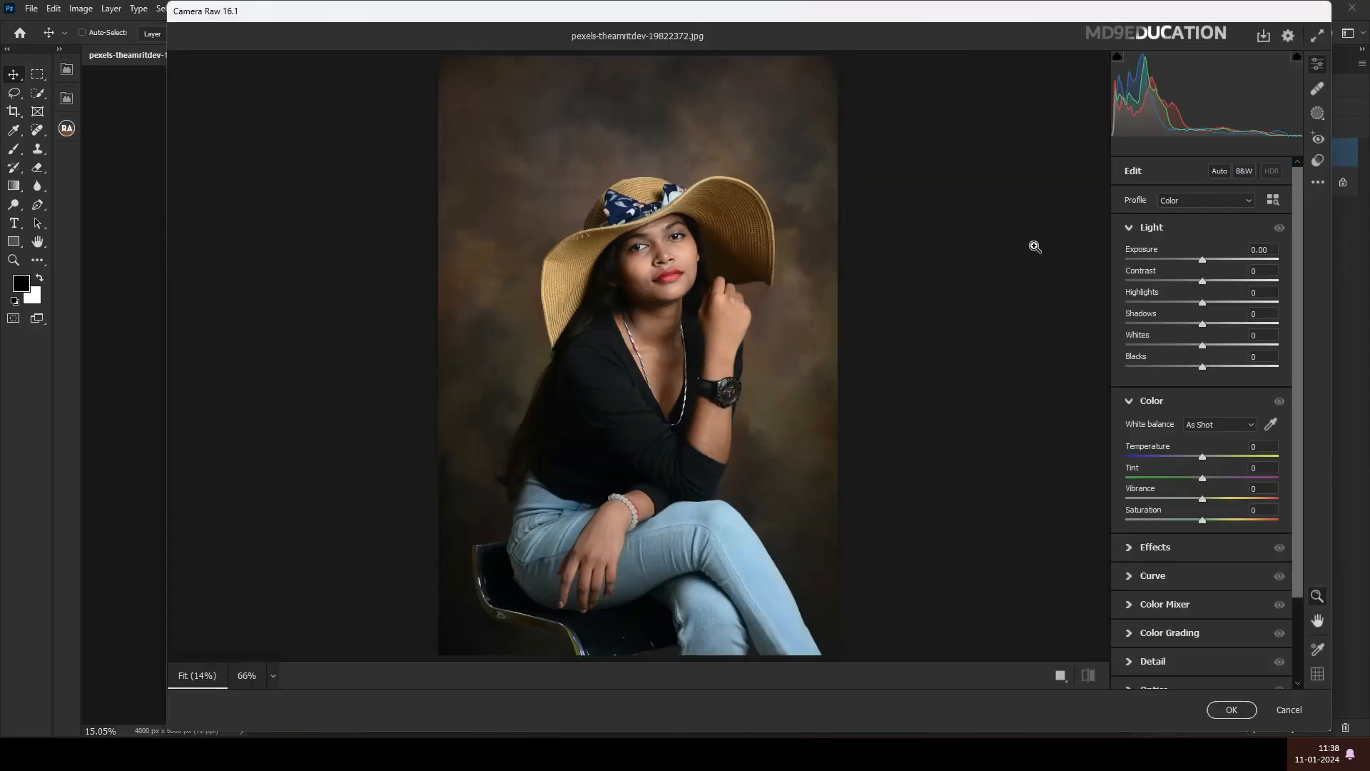
{"action": "left_click", "coordinate": [1219, 171]}
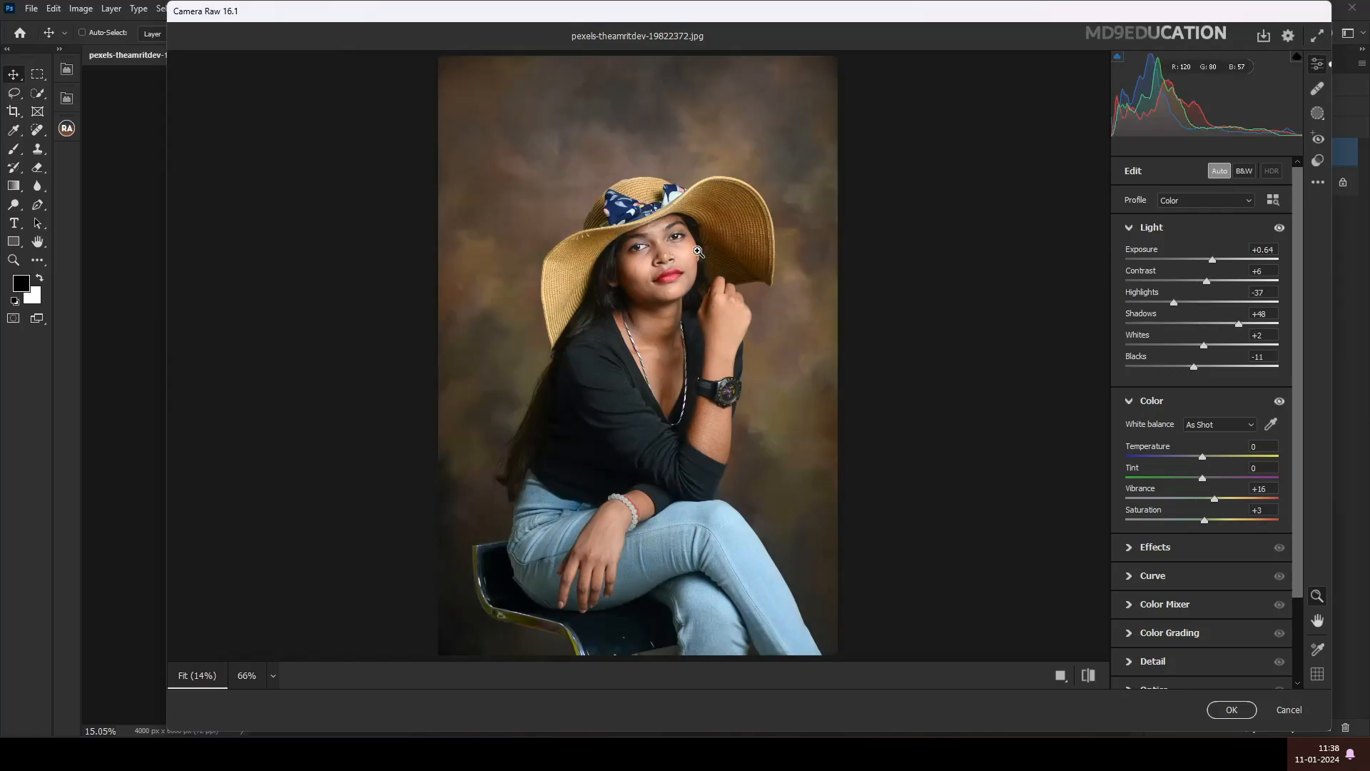
Lower the Highlights to -57 and apply the Camera Raw adjustments to Layer 1
{"action": "left_click", "coordinate": [685, 243]}
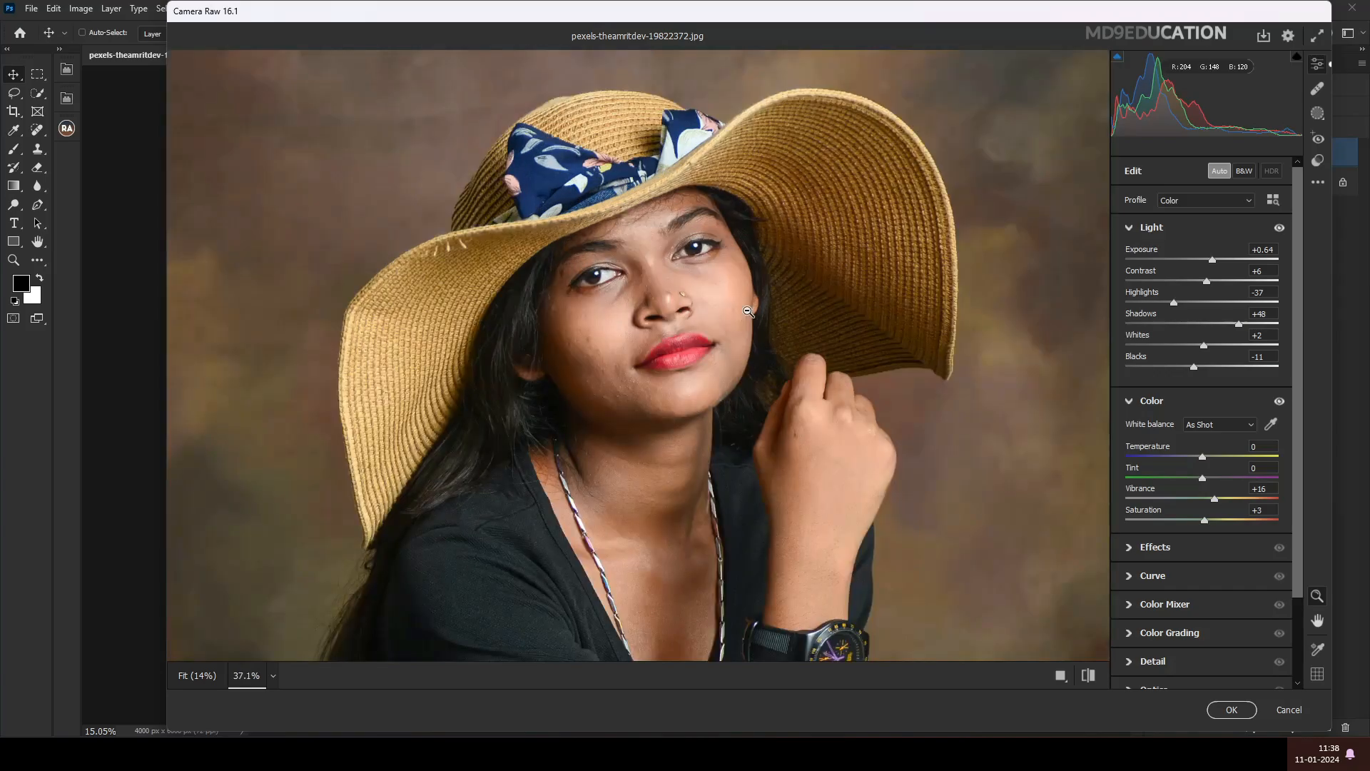
{"action": "left_click", "coordinate": [666, 310]}
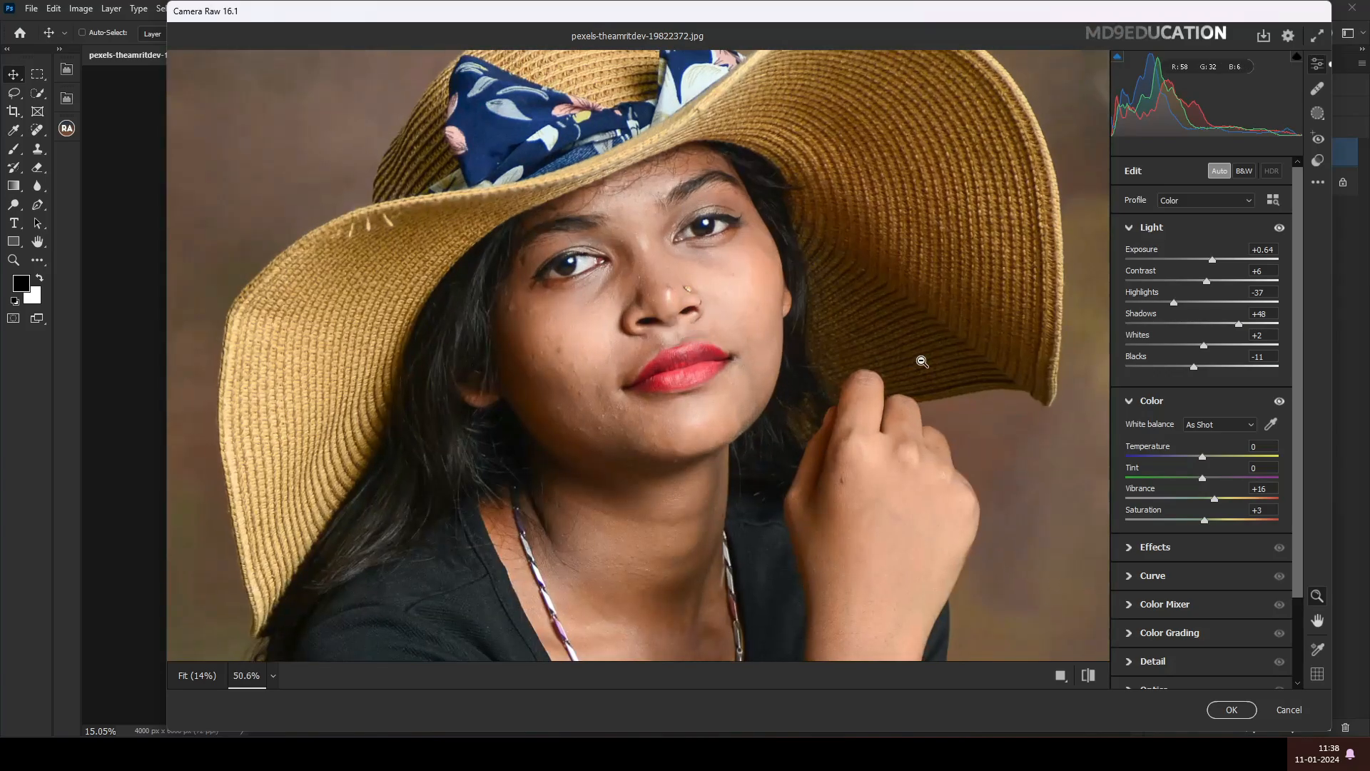
{"action": "left_click", "coordinate": [767, 397], "text": "alt"}
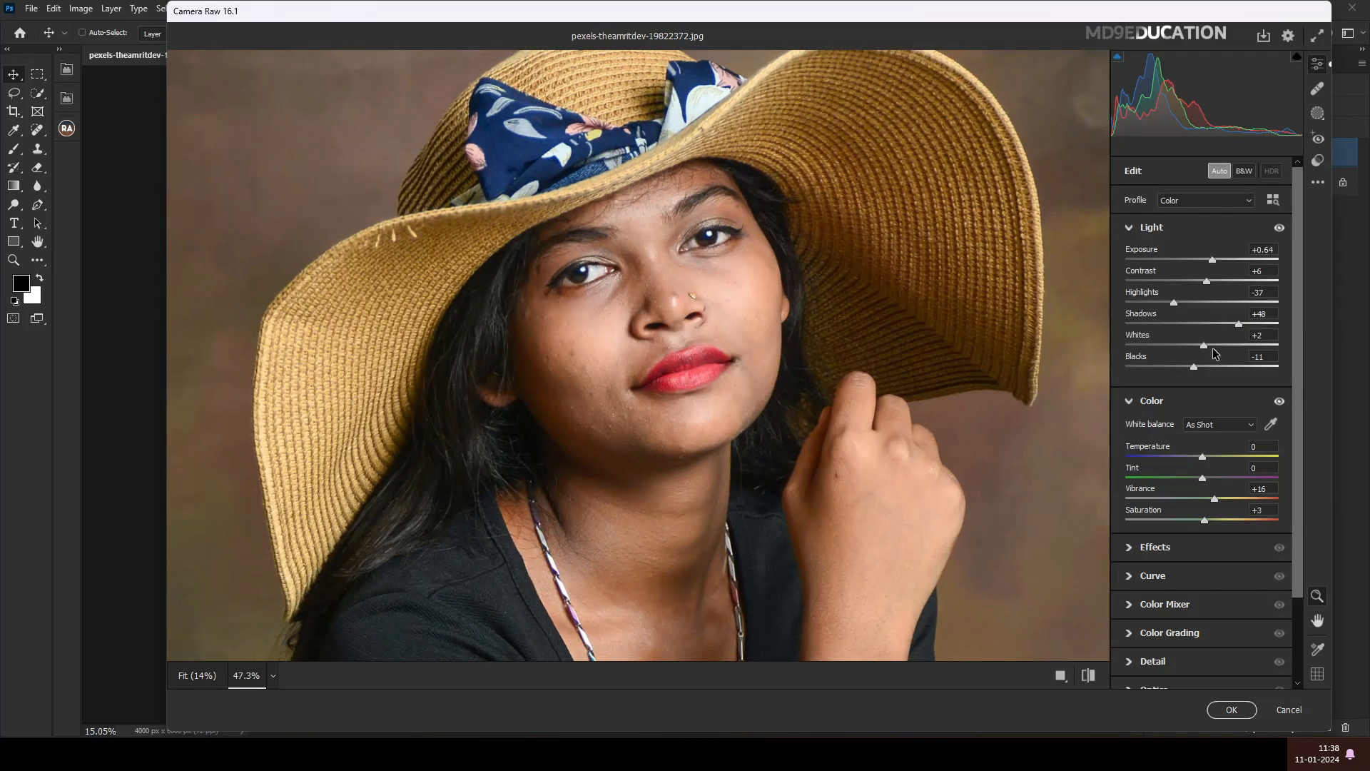
{"action": "left_click_drag", "start_coordinate": [1175, 300], "coordinate": [1160, 302]}
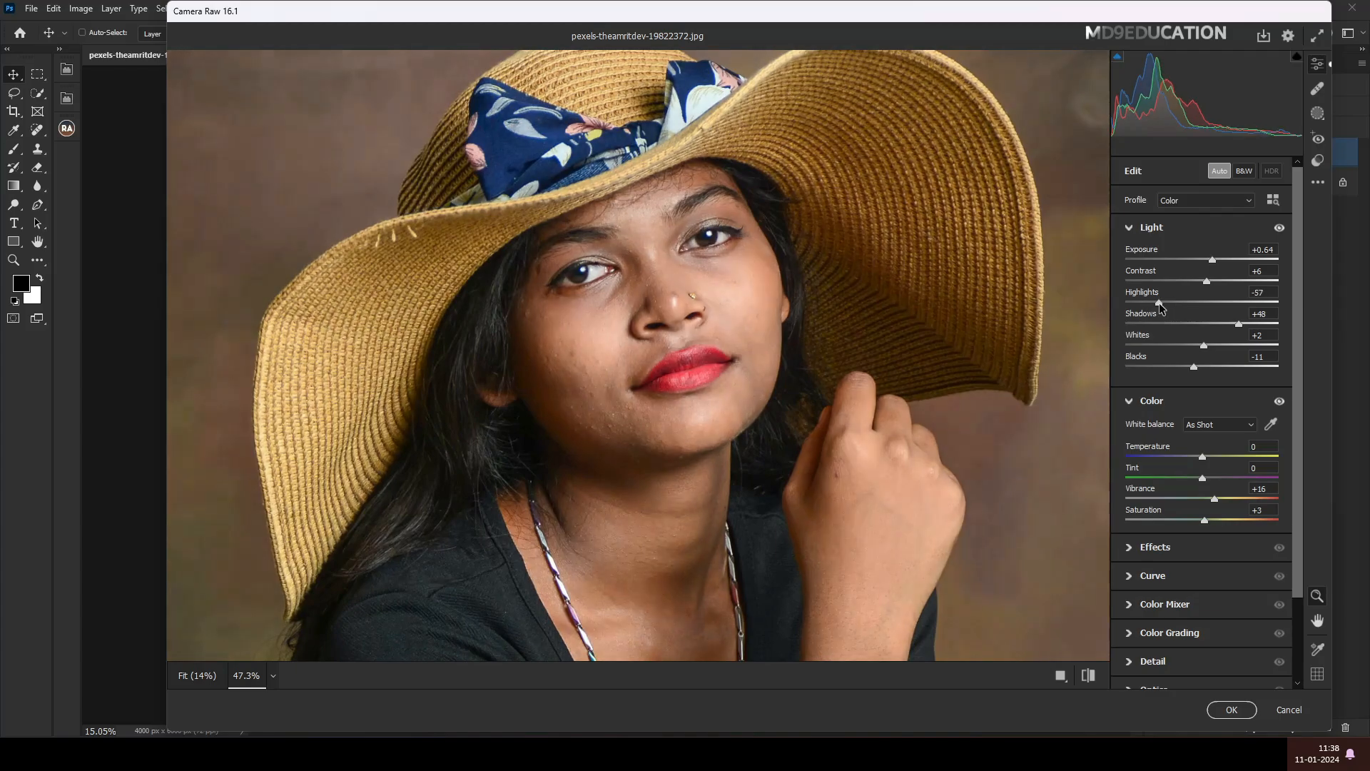
{"action": "left_click", "coordinate": [1232, 710]}
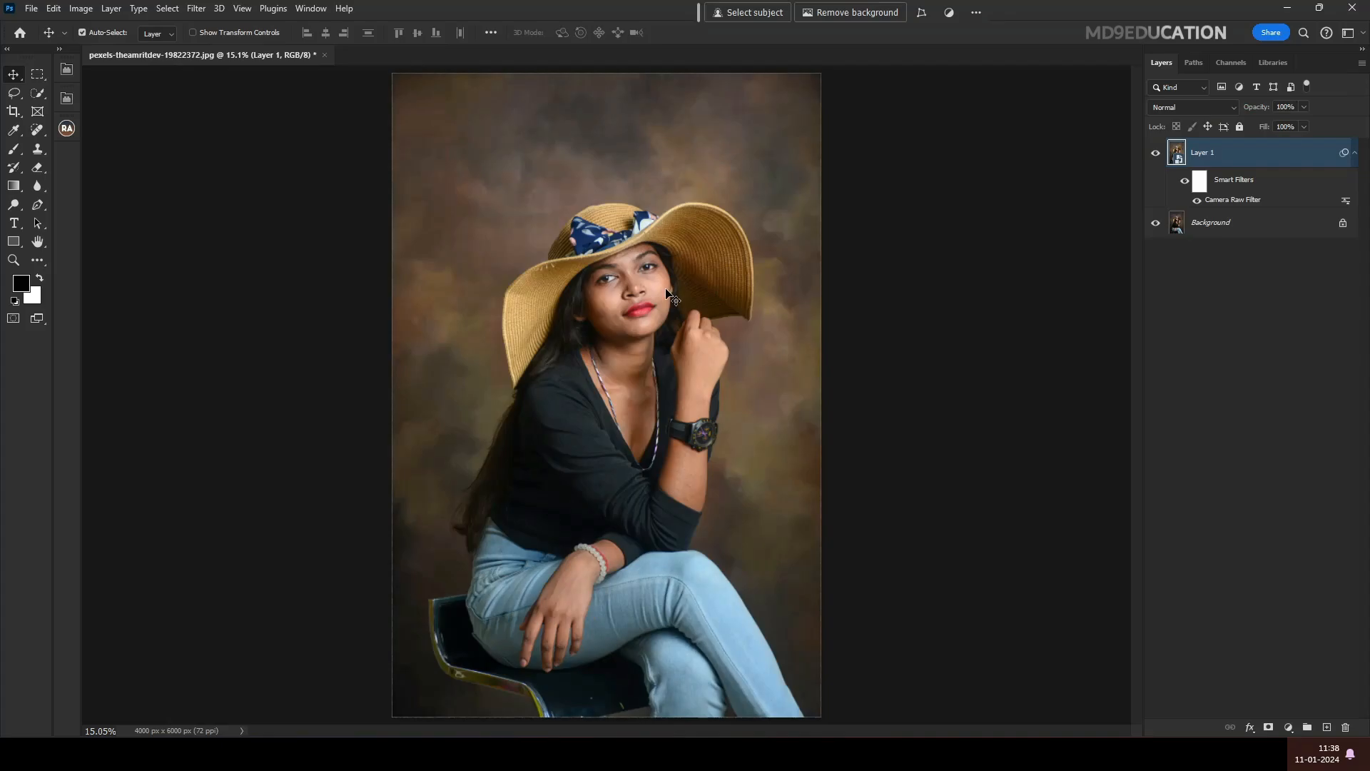
Duplicate Layer 1 and rasterize the copy
{"action": "scroll", "coordinate": [667, 292], "scroll_direction": "up", "scroll_amount": 8}
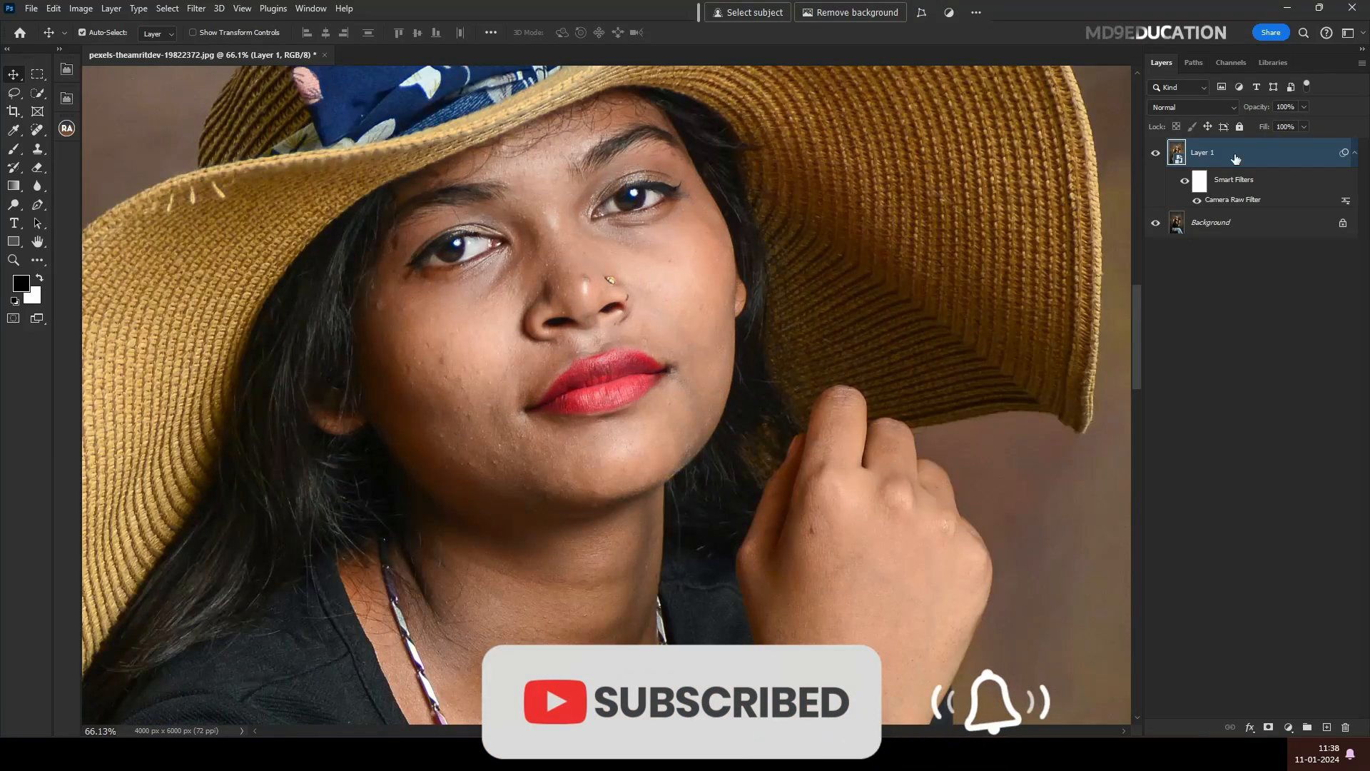
{"action": "key", "text": "ctrl+j"}
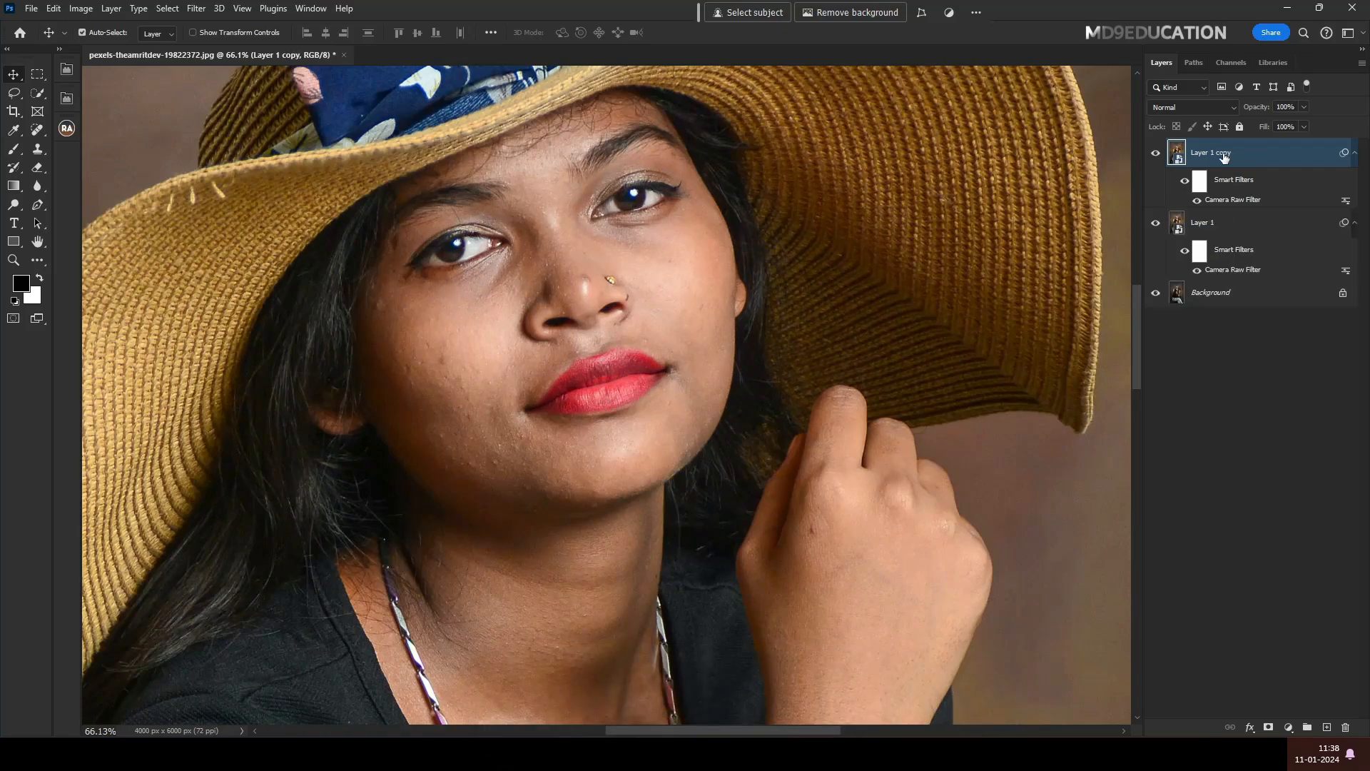
{"action": "right_click", "coordinate": [1250, 155]}
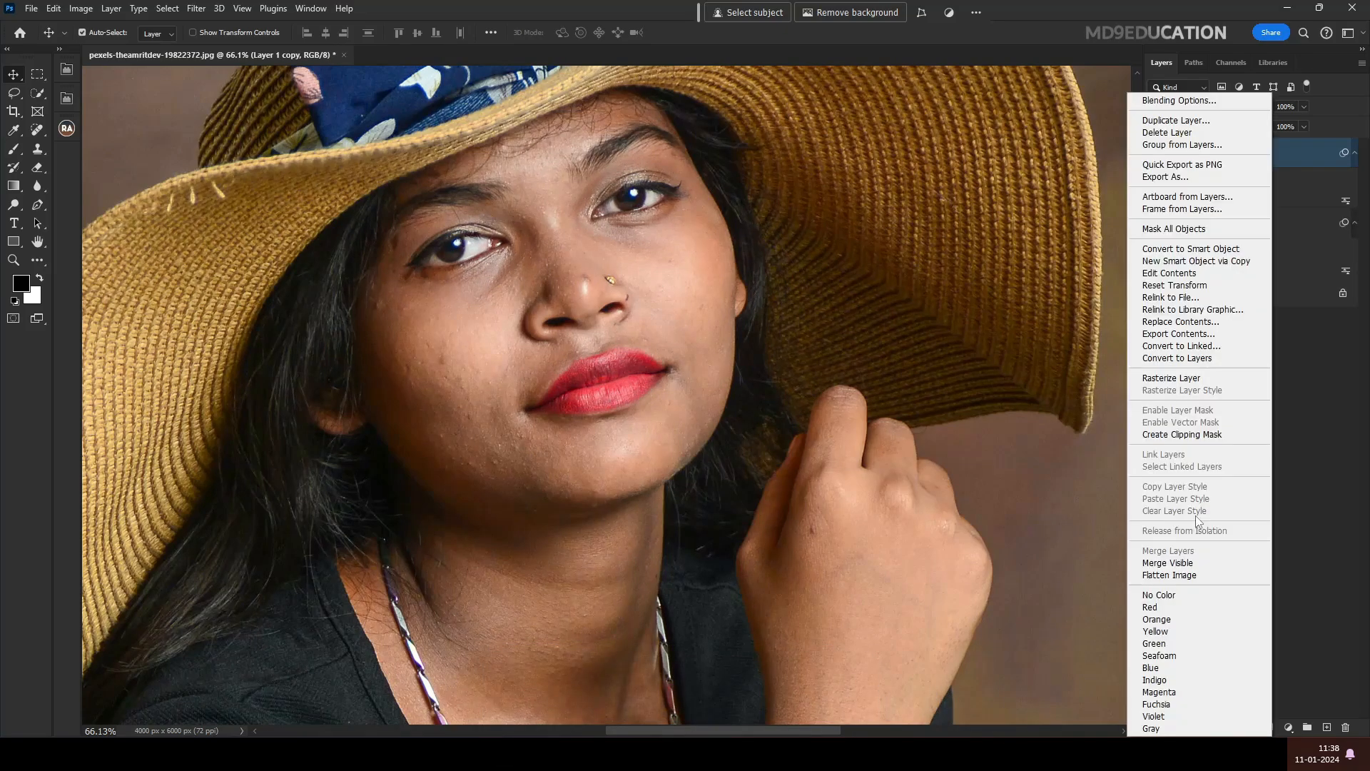
{"action": "left_click", "coordinate": [1161, 383]}
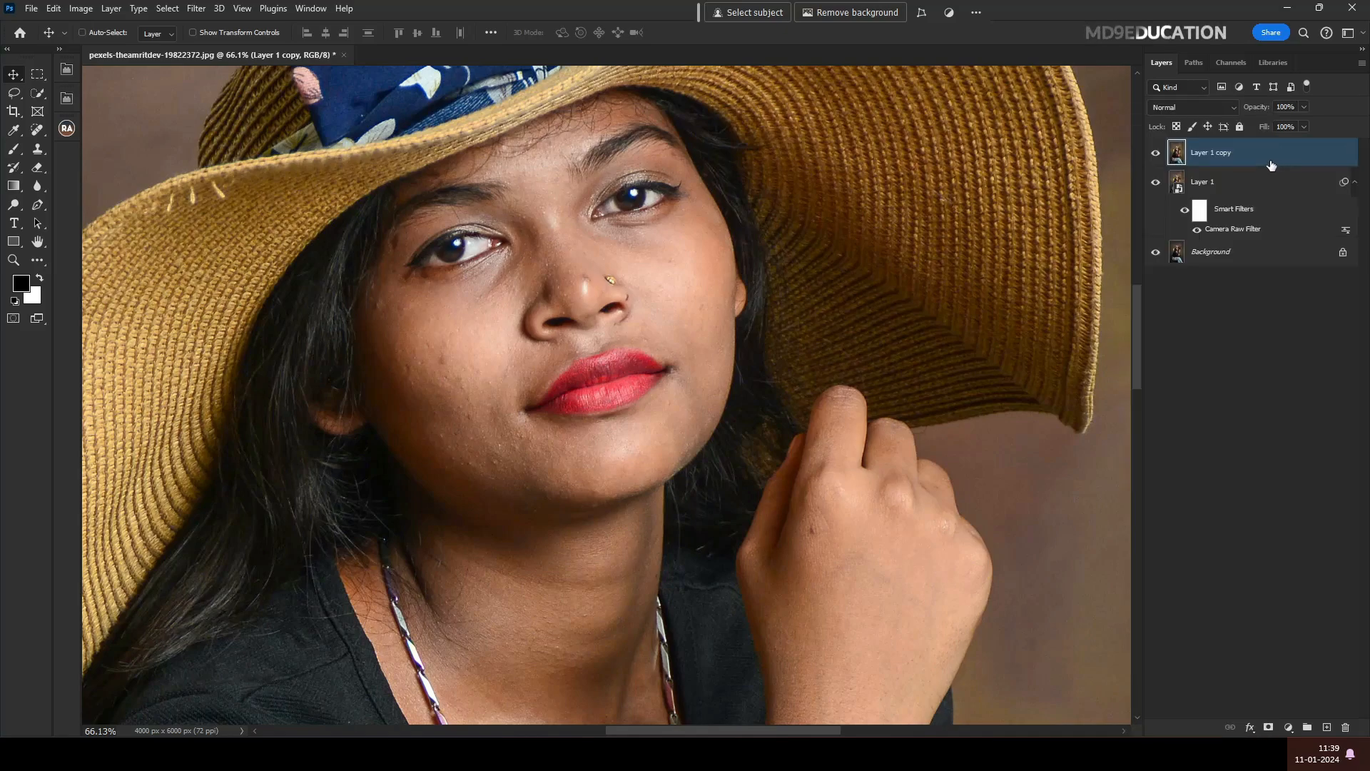
Duplicate the rasterized copy, naming the lower of the two layers Blur and the upper one Texture
{"action": "key", "text": "ctrl+j"}
{"action": "left_click", "coordinate": [1263, 175]}
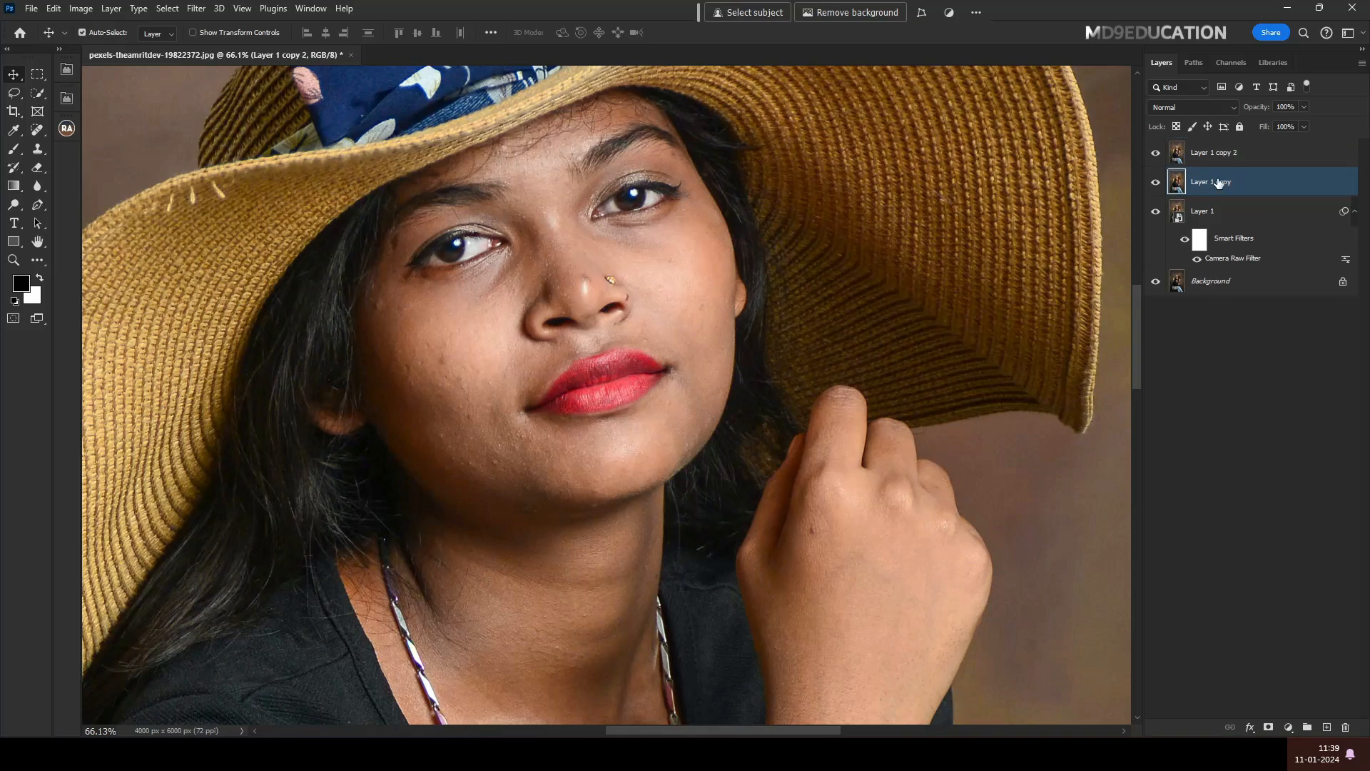
{"action": "double_click", "coordinate": [1213, 182]}
{"action": "type", "text": "Blur"}
{"action": "left_click", "coordinate": [1221, 156]}
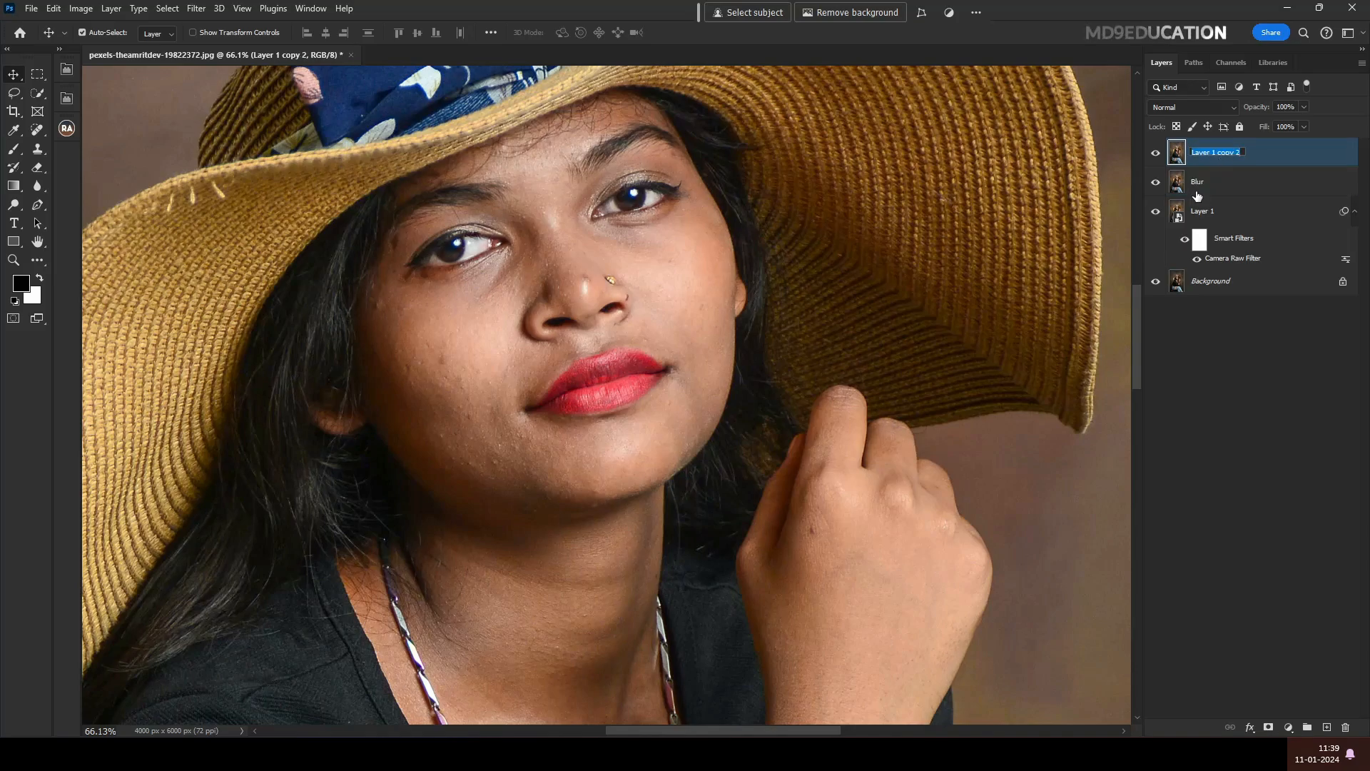
{"action": "double_click", "coordinate": [1217, 153]}
{"action": "type", "text": "Texture"}
Hide the Texture layer and apply a Gaussian Blur with a radius of 16.6 pixels to the Blur layer
{"action": "left_click", "coordinate": [1197, 191]}
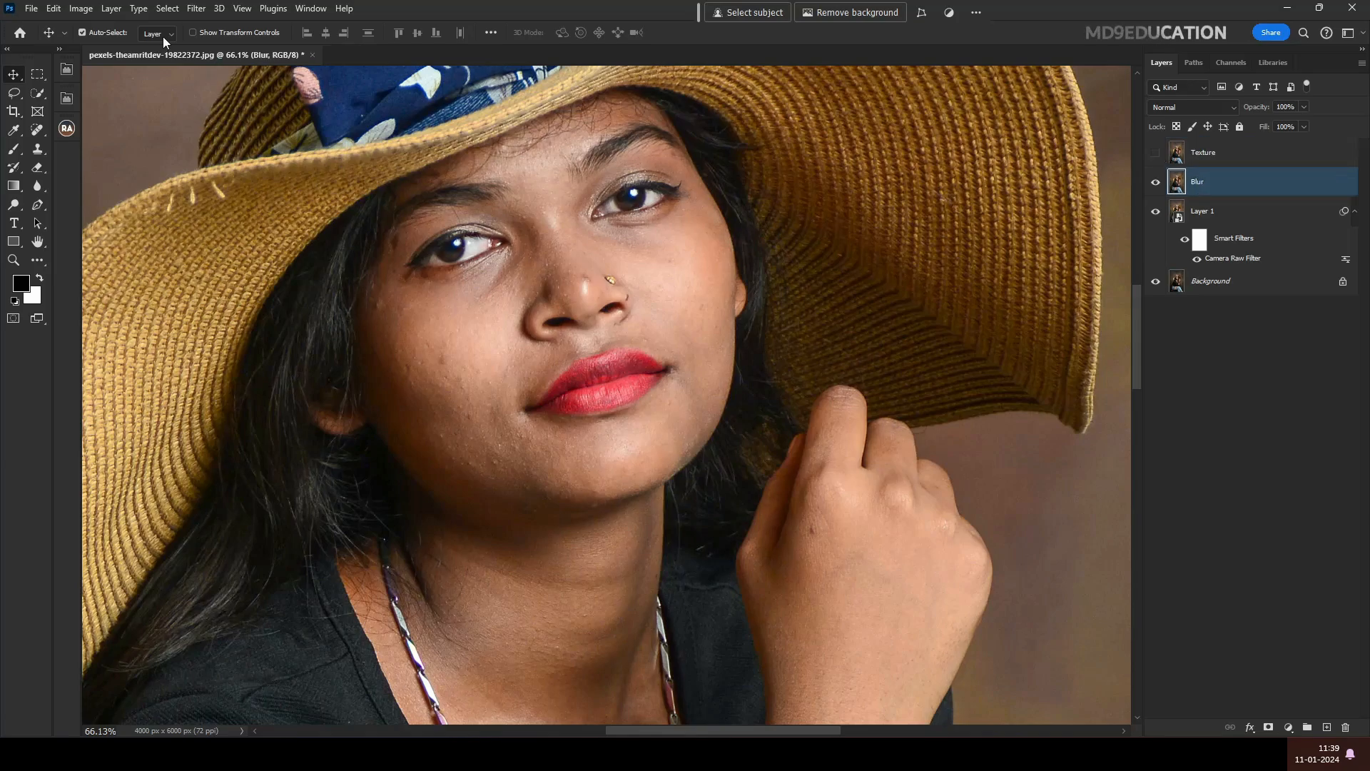
{"action": "left_click", "coordinate": [197, 8]}
{"action": "mouse_move", "coordinate": [300, 193]}
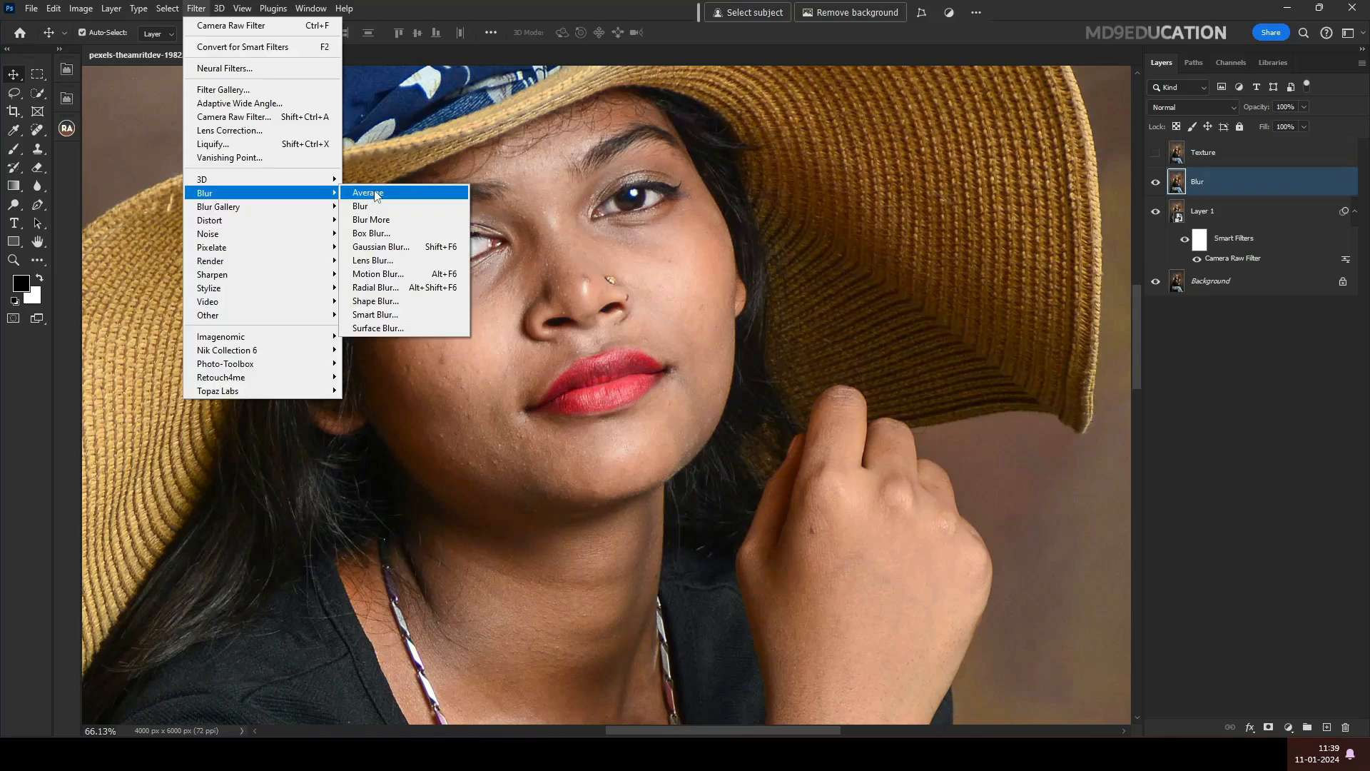
{"action": "left_click", "coordinate": [380, 246]}
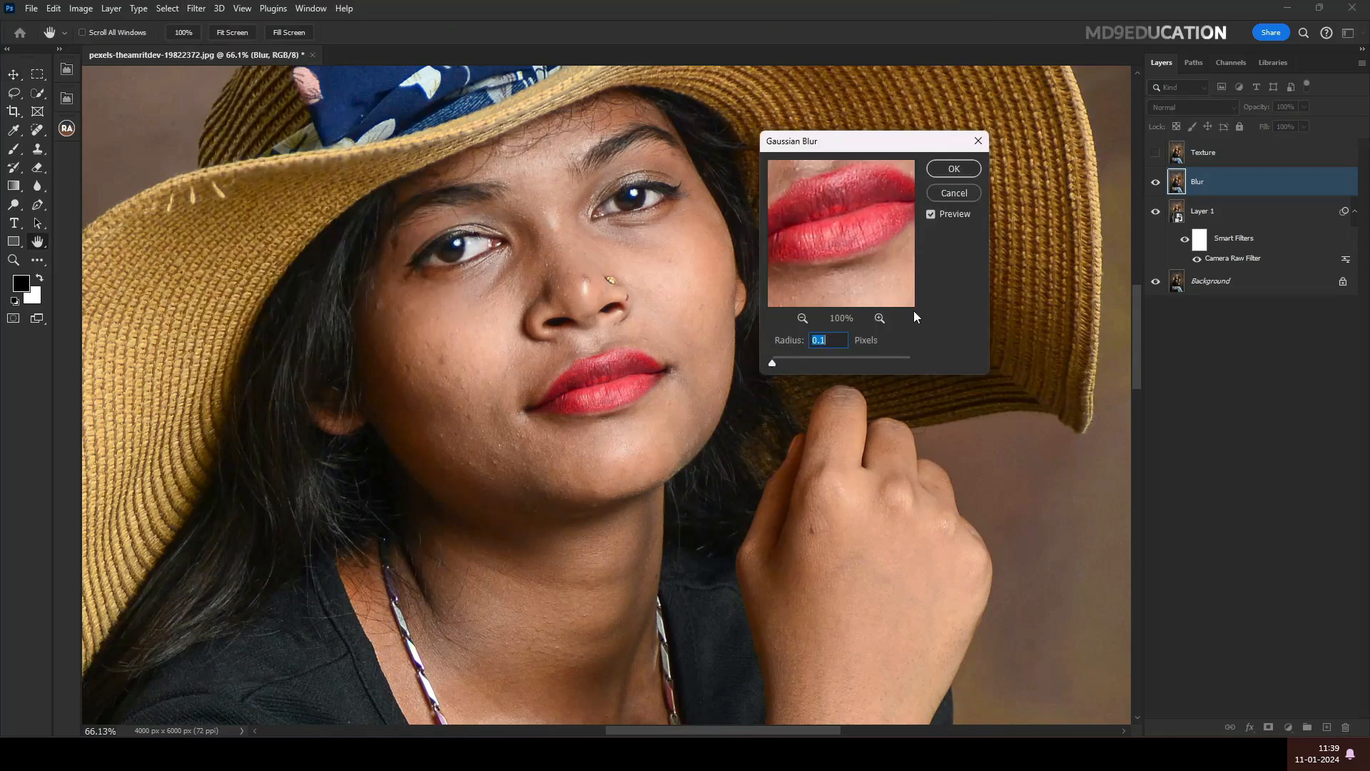
{"action": "left_click_drag", "start_coordinate": [820, 357], "coordinate": [836, 366]}
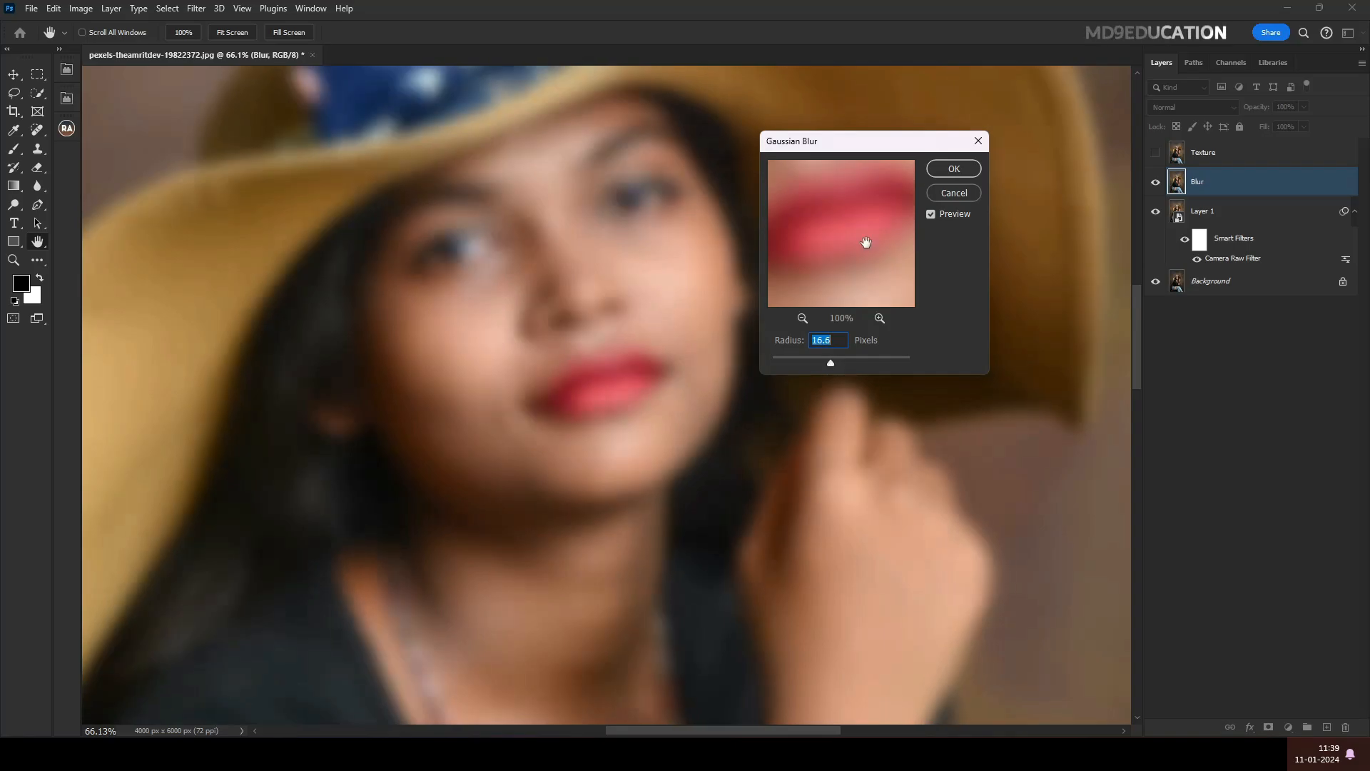
{"action": "key", "text": "Return"}
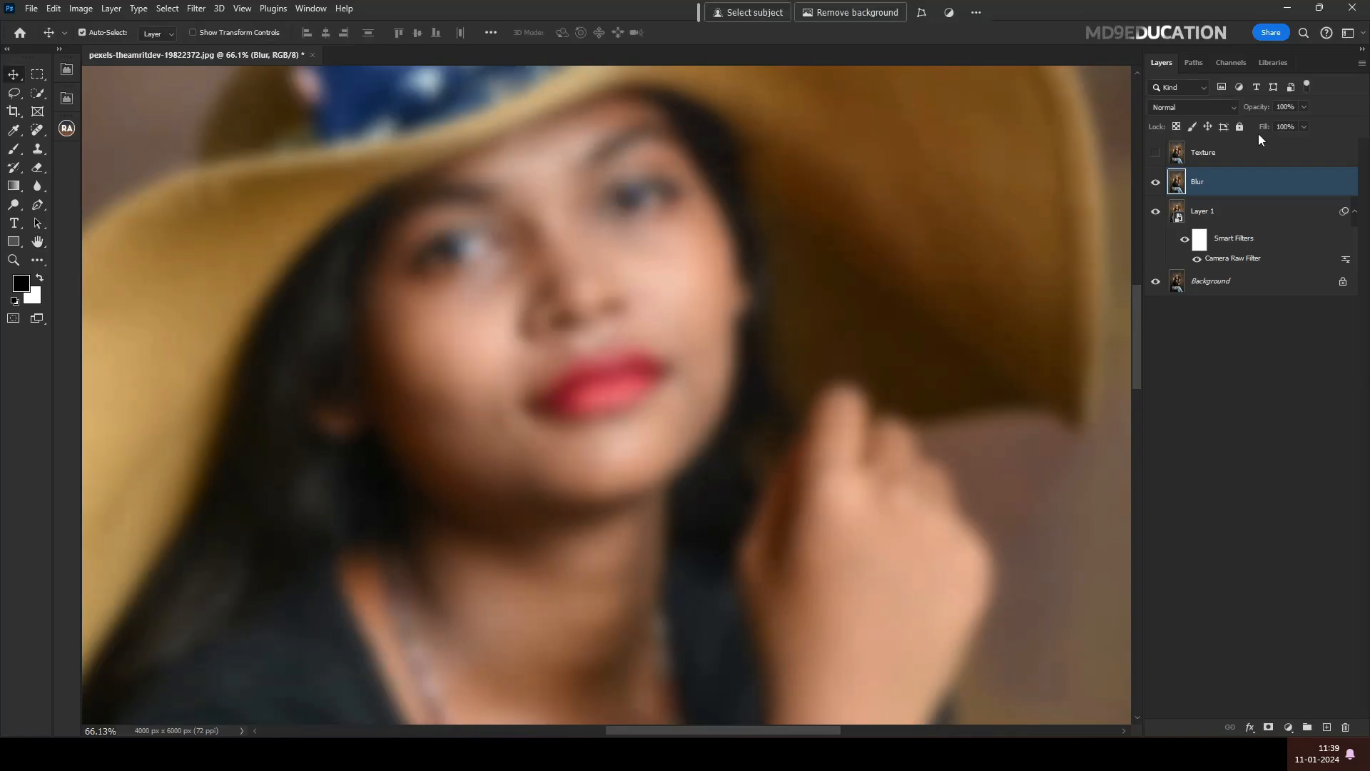
Show the Texture layer again and set its blend mode to Linear Light
{"action": "left_click", "coordinate": [1199, 153]}
{"action": "left_click", "coordinate": [1155, 154]}
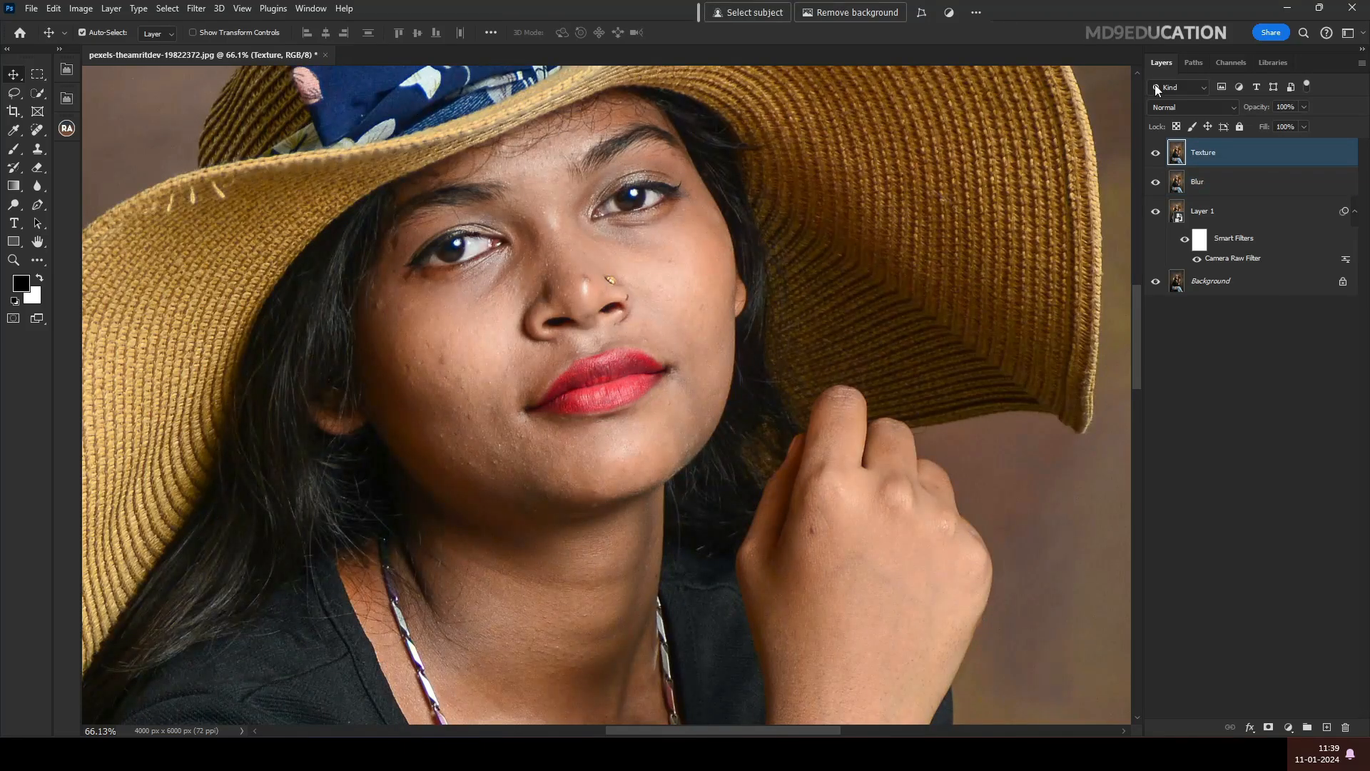
{"action": "left_click", "coordinate": [1174, 107]}
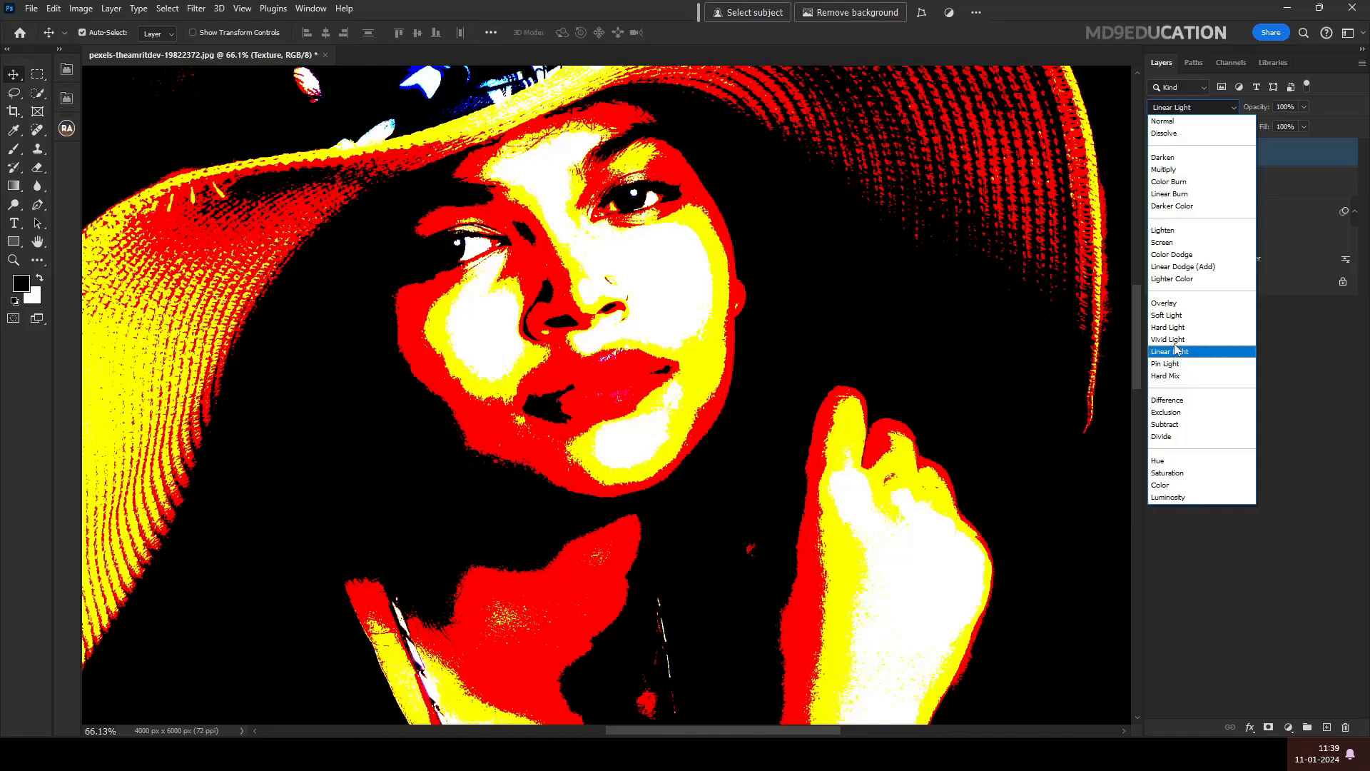
{"action": "left_click", "coordinate": [1176, 349]}
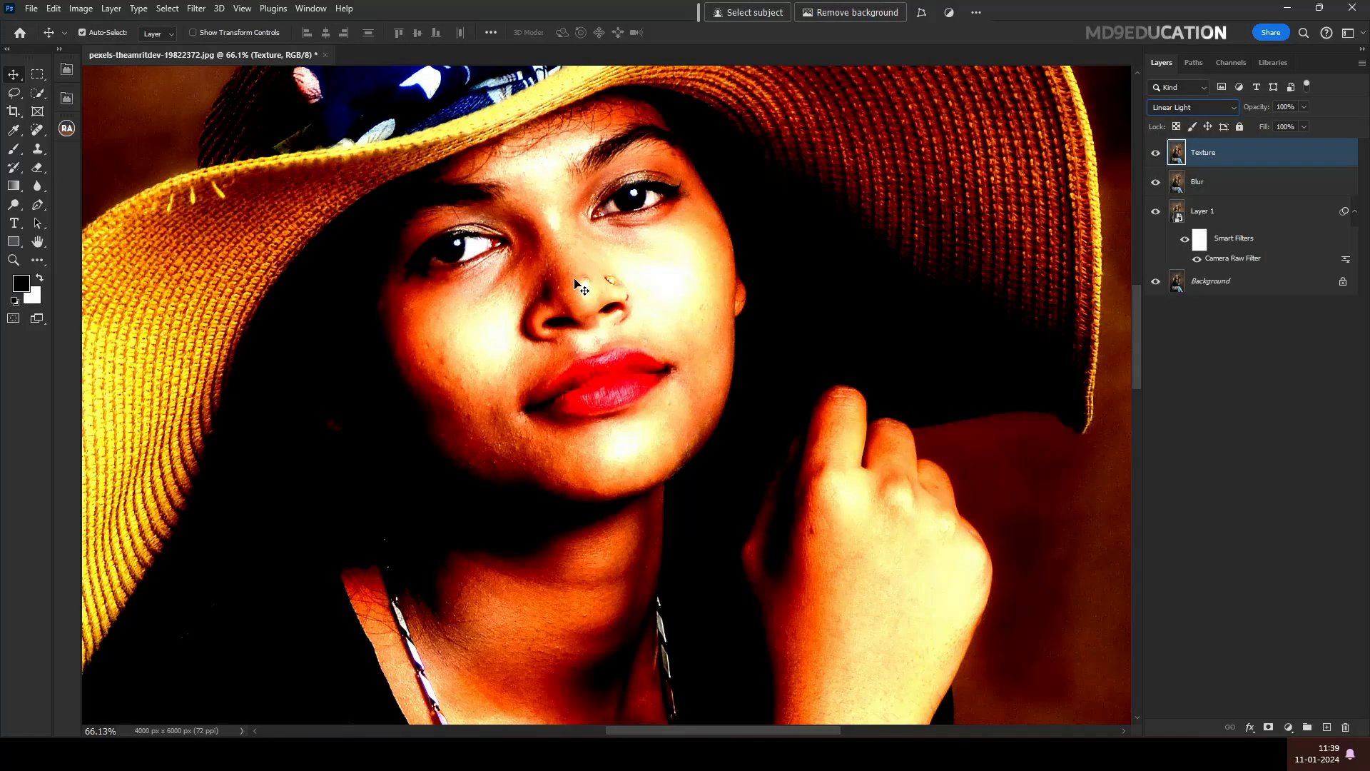
Start the High Pass filter on the Texture layer with a radius of 0.5 pixels
{"action": "left_click", "coordinate": [196, 9]}
{"action": "mouse_move", "coordinate": [328, 315]}
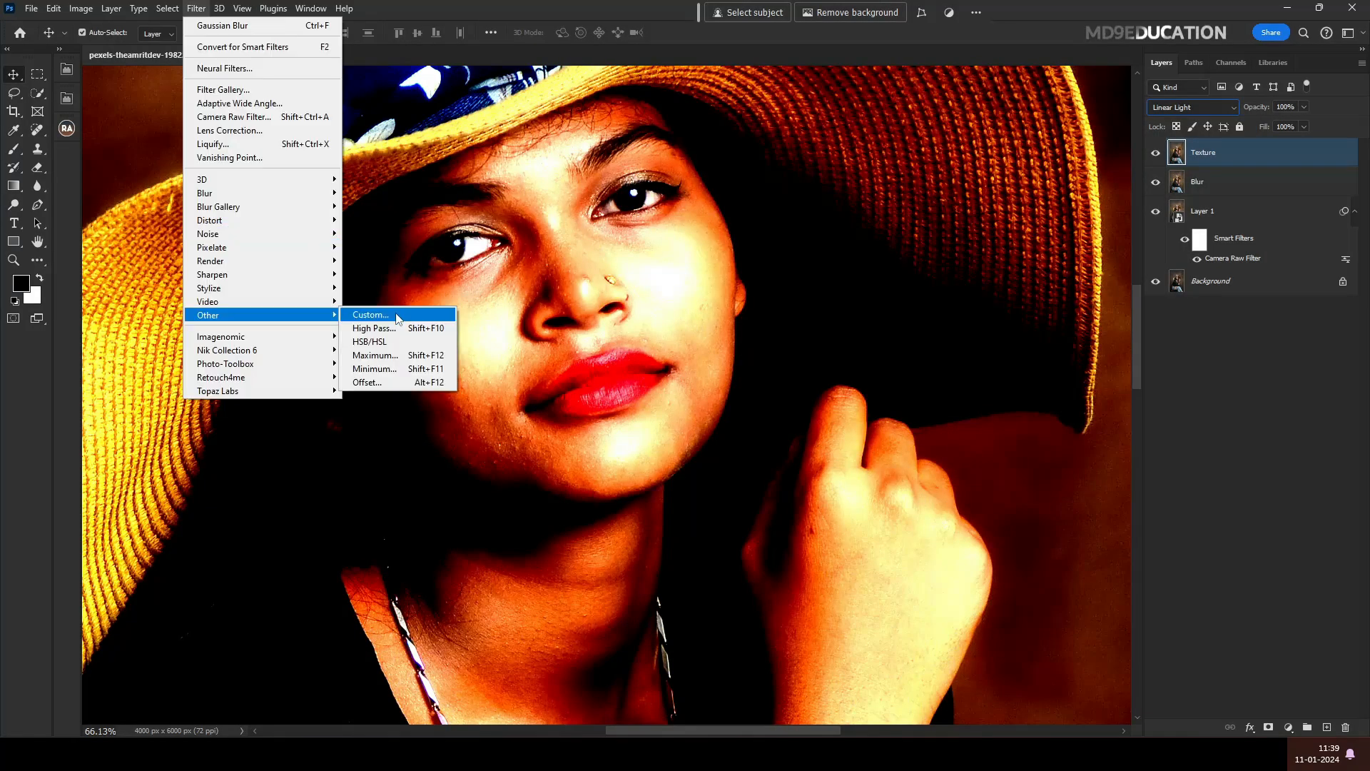
{"action": "left_click", "coordinate": [374, 329]}
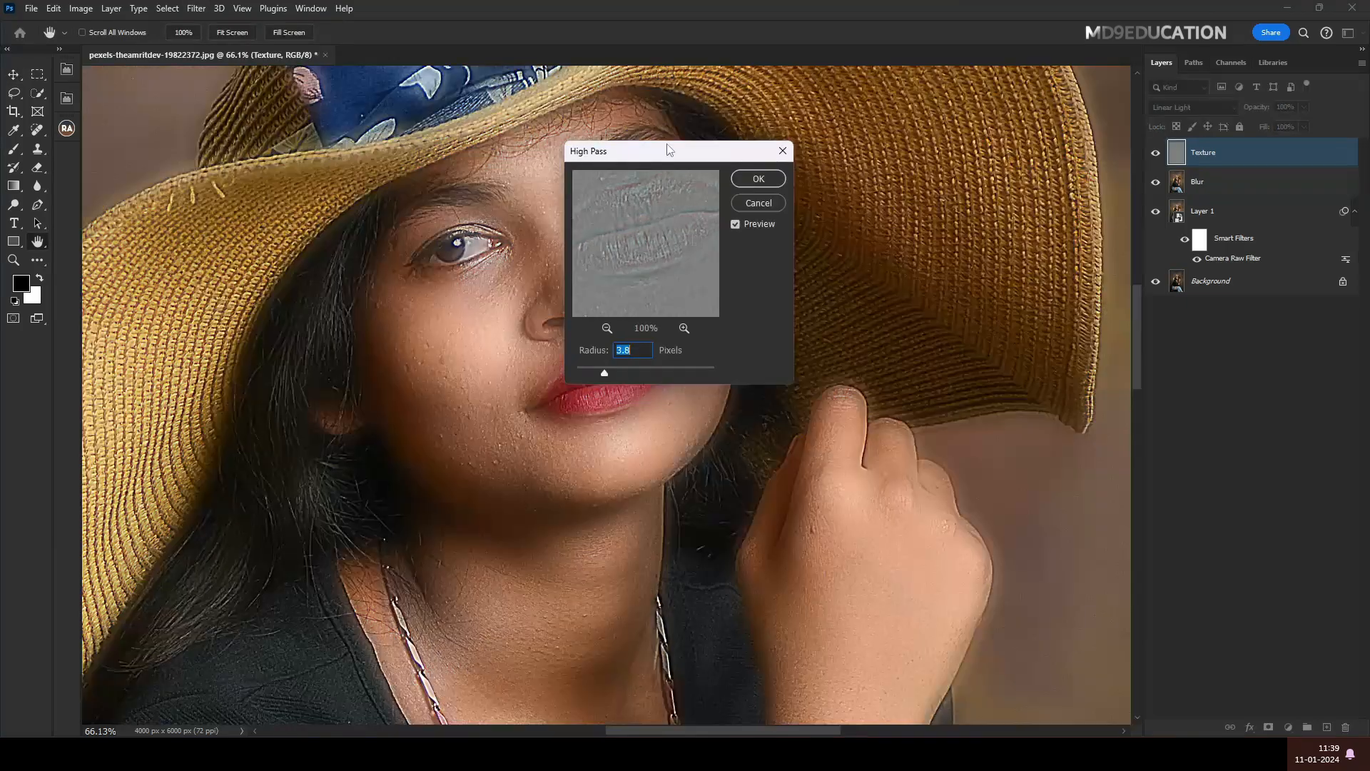
{"action": "left_click_drag", "start_coordinate": [650, 157], "coordinate": [928, 196]}
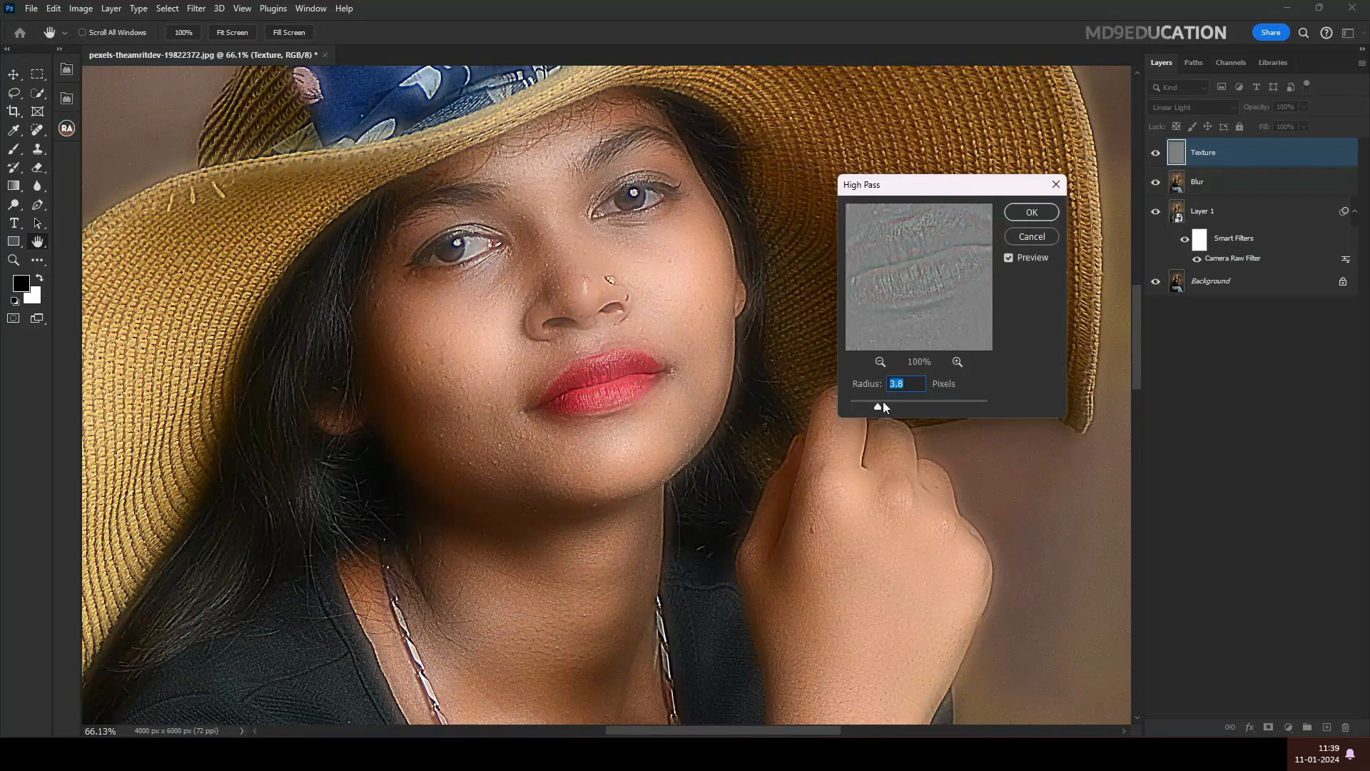
{"action": "left_click_drag", "start_coordinate": [883, 405], "coordinate": [852, 406]}
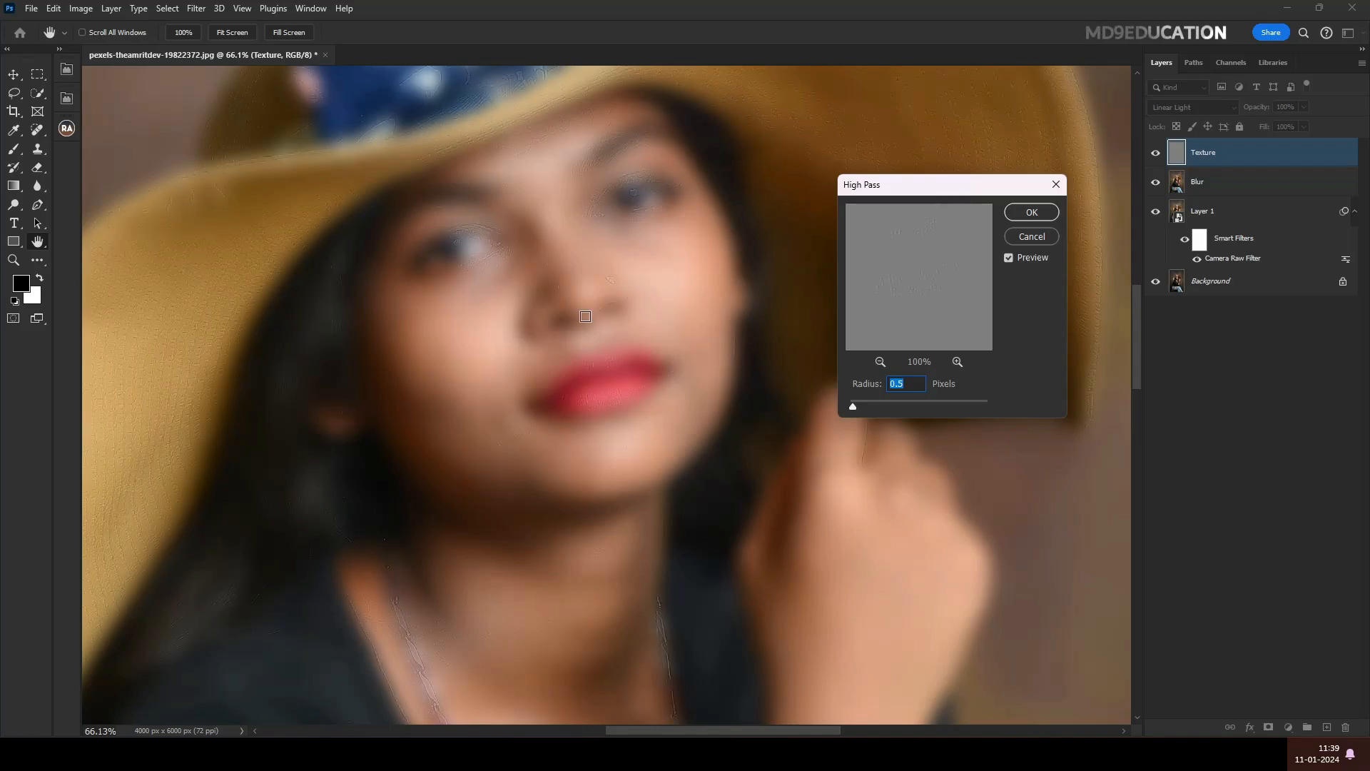
Raise the High Pass radius to 1.7 pixels, judging the skin texture on the face, and apply the filter
{"action": "key", "text": "ctrl+plus"}
{"action": "key", "text": "ctrl+plus"}
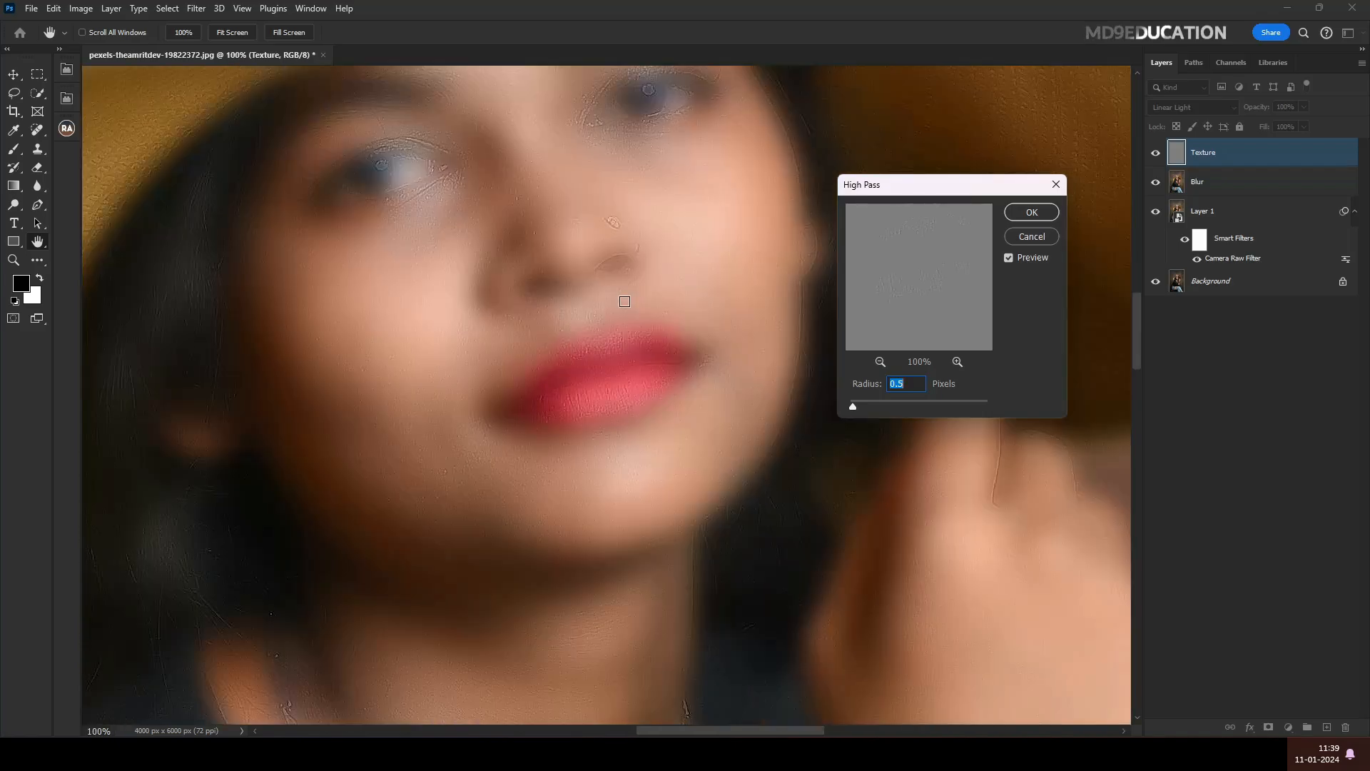
{"action": "key", "text": "space"}
{"action": "left_click_drag", "start_coordinate": [624, 300], "coordinate": [720, 486]}
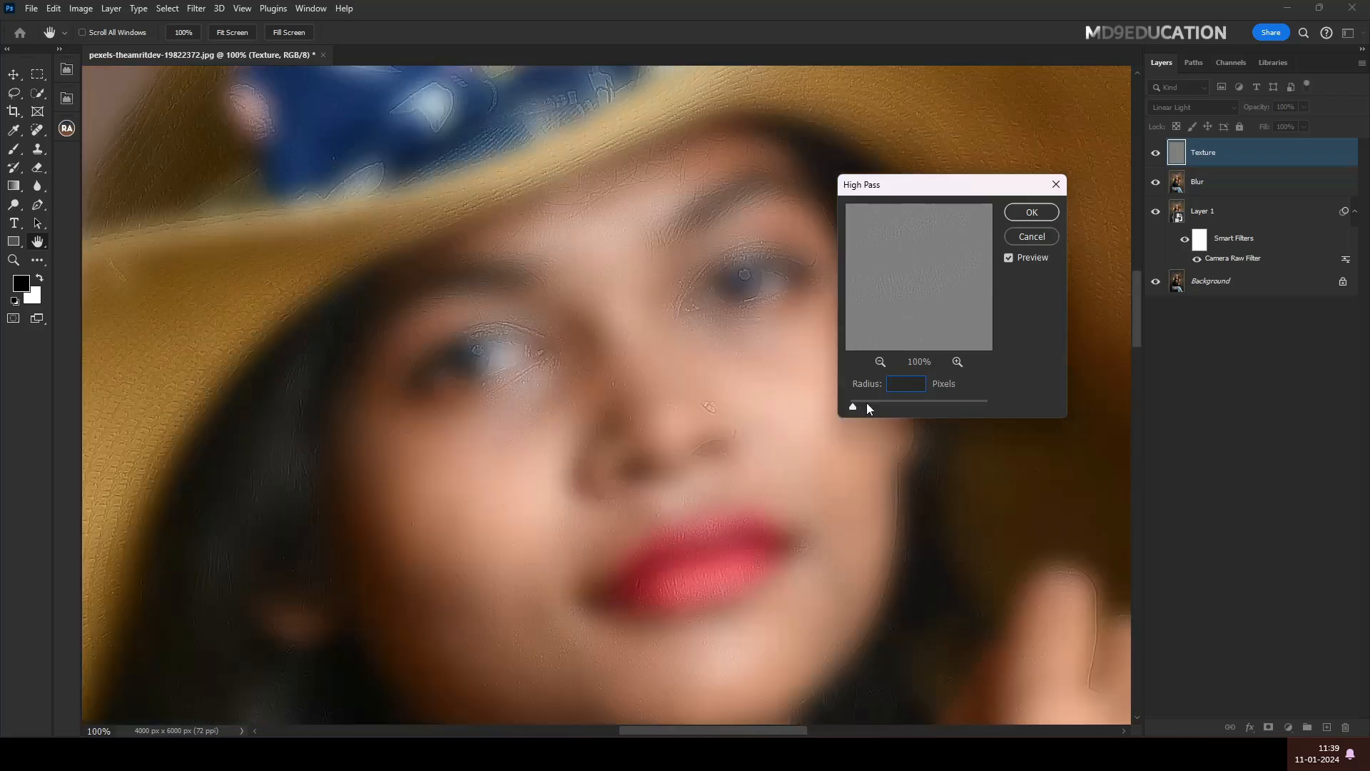
{"action": "left_click", "coordinate": [857, 407]}
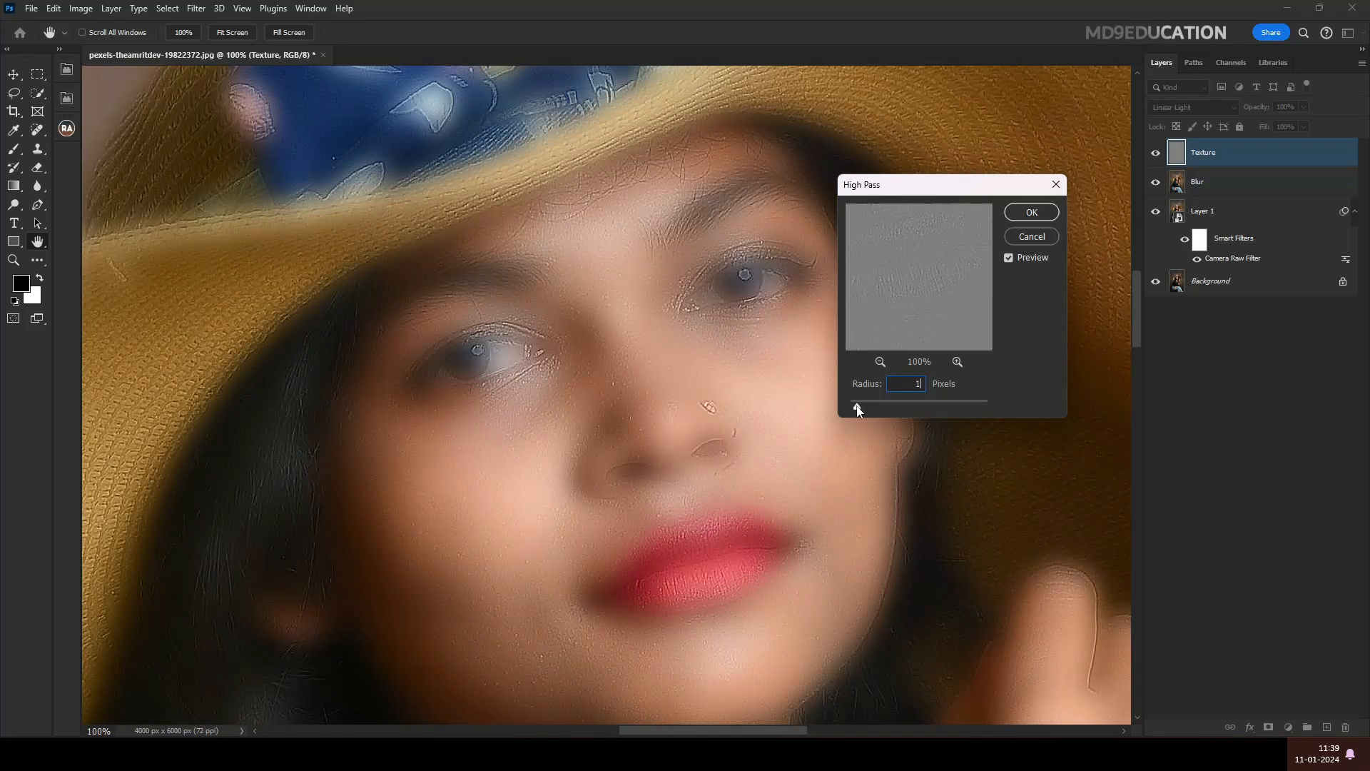
{"action": "left_click_drag", "start_coordinate": [857, 406], "coordinate": [853, 406]}
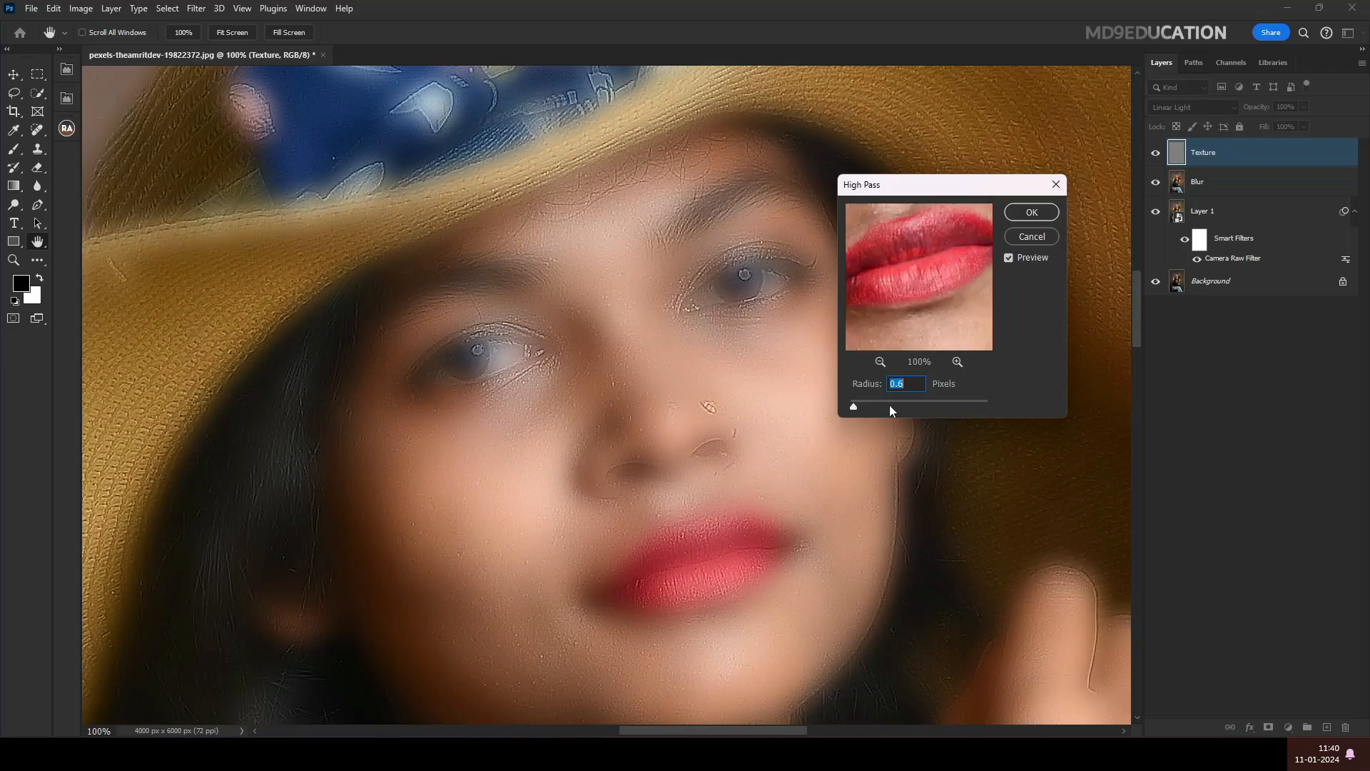
{"action": "scroll", "coordinate": [911, 383], "scroll_direction": "up", "scroll_amount": 2}
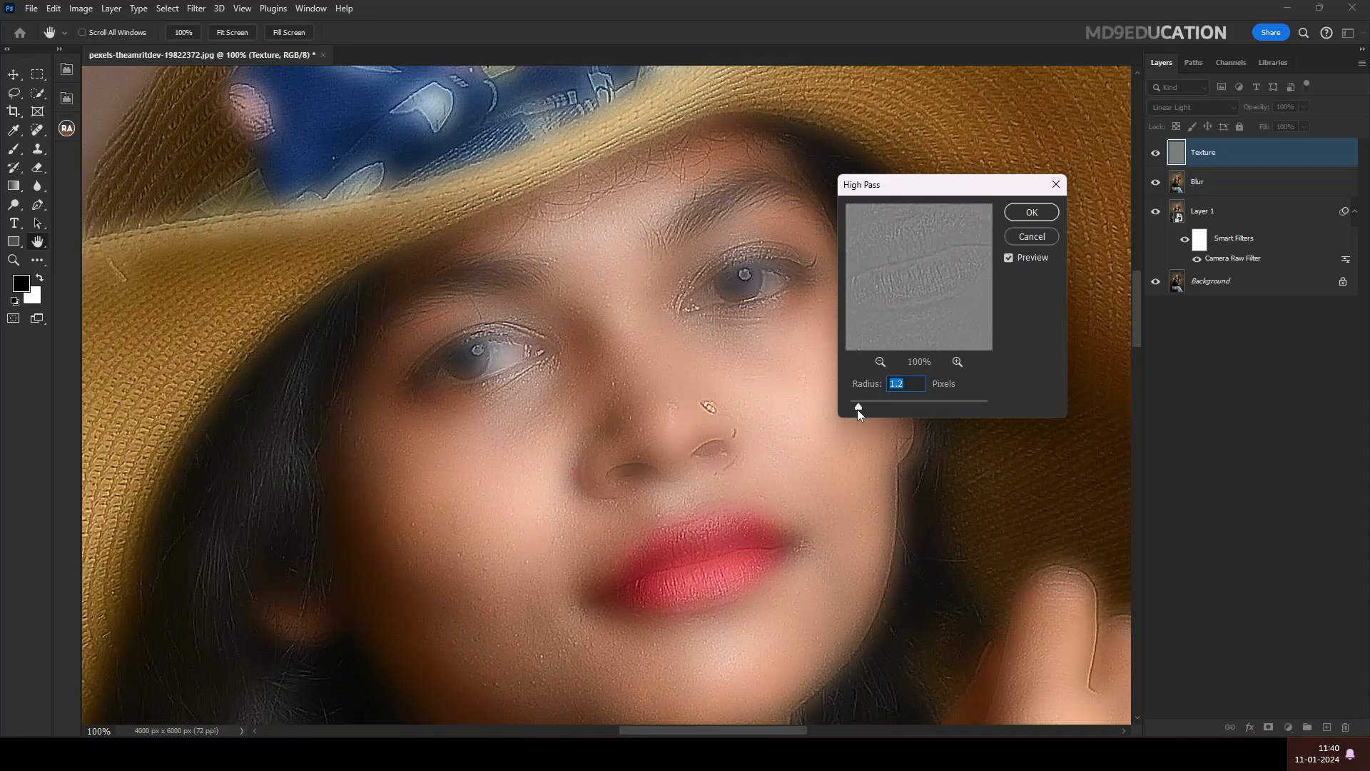
{"action": "left_click_drag", "start_coordinate": [858, 409], "coordinate": [862, 410]}
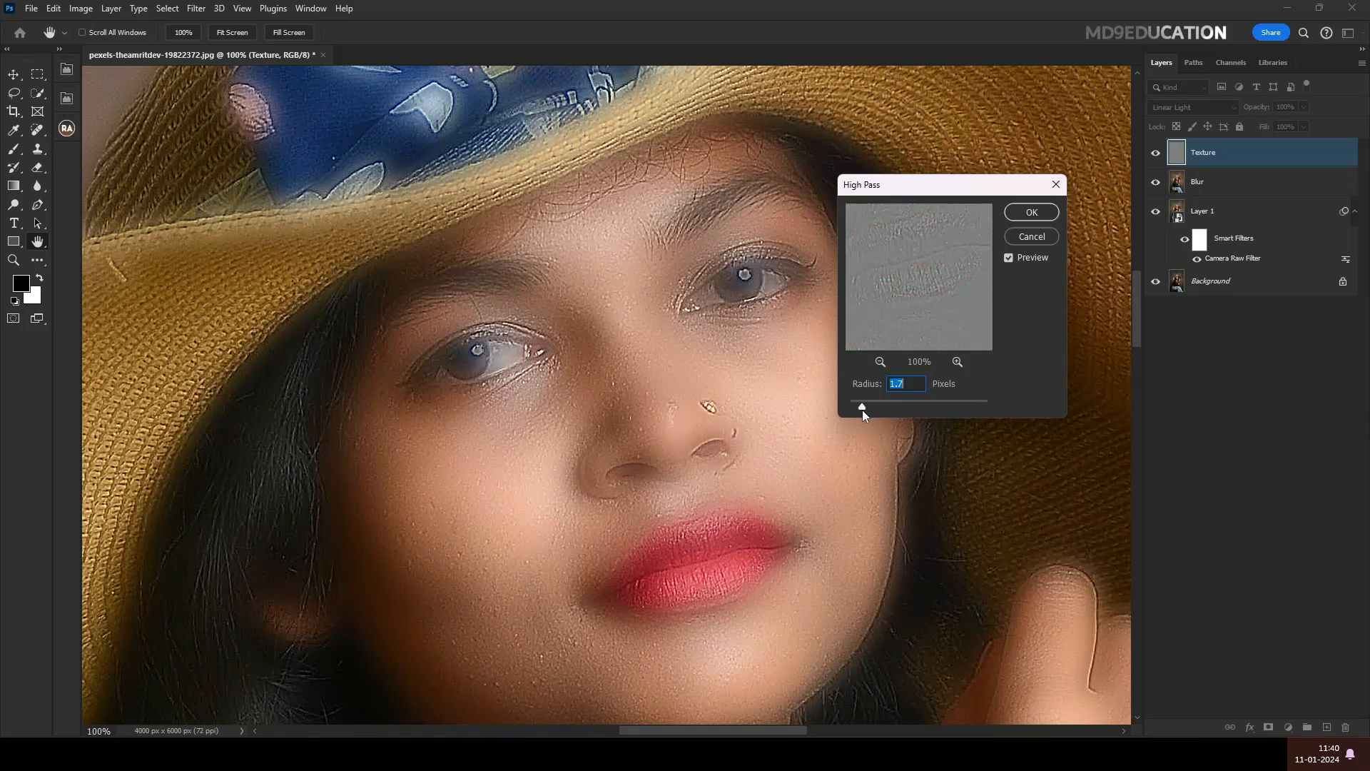
{"action": "left_click", "coordinate": [1028, 214]}
Group the Texture and Blur layers and add a black mask that hides the group
{"action": "left_click", "coordinate": [1265, 187], "text": "shift"}
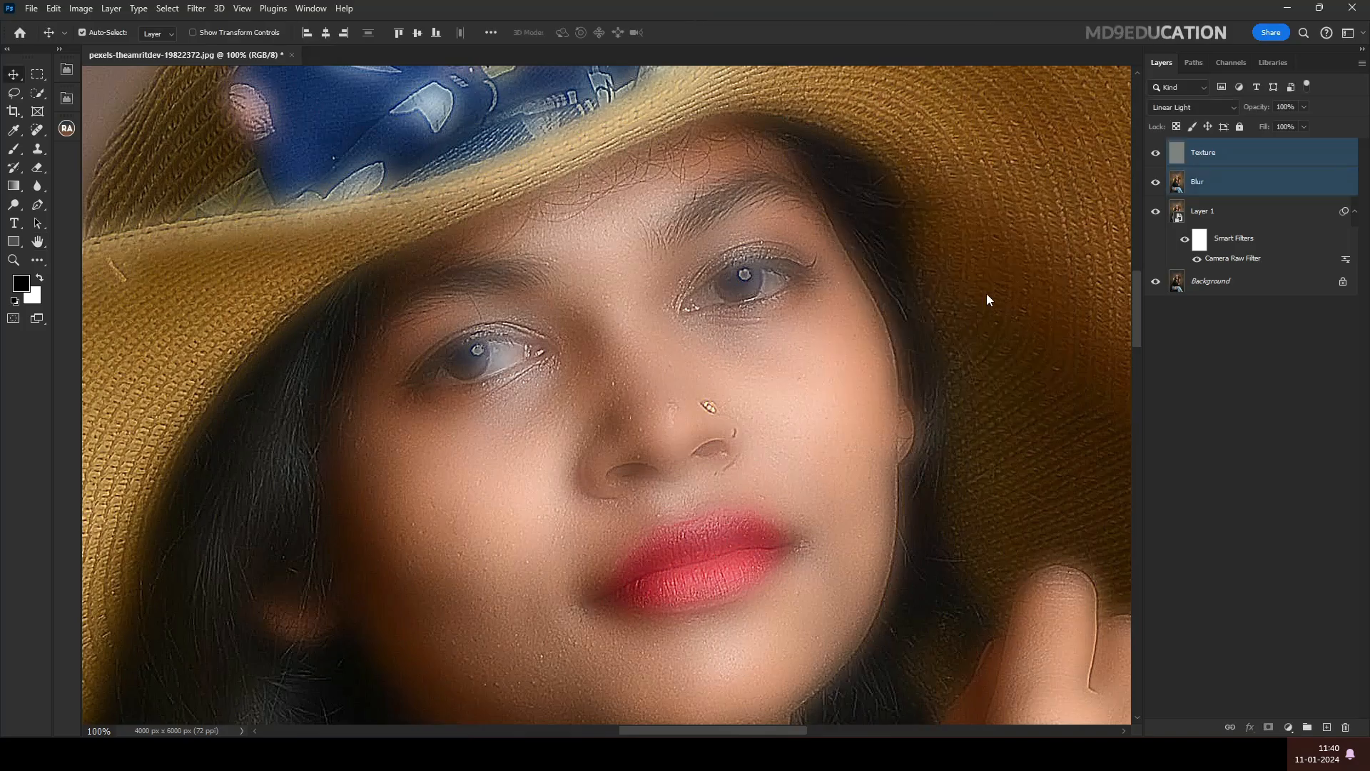
{"action": "key", "text": "ctrl+g"}
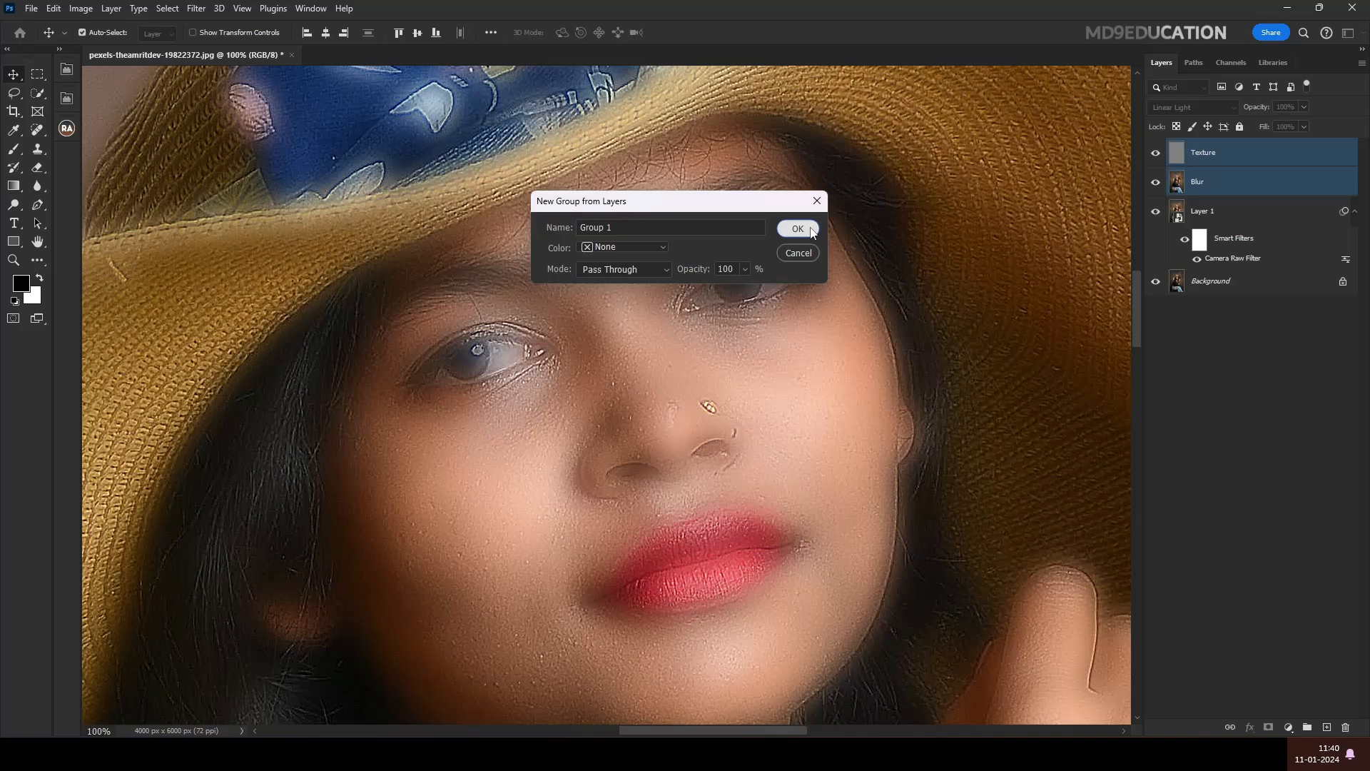
{"action": "left_click", "coordinate": [811, 228]}
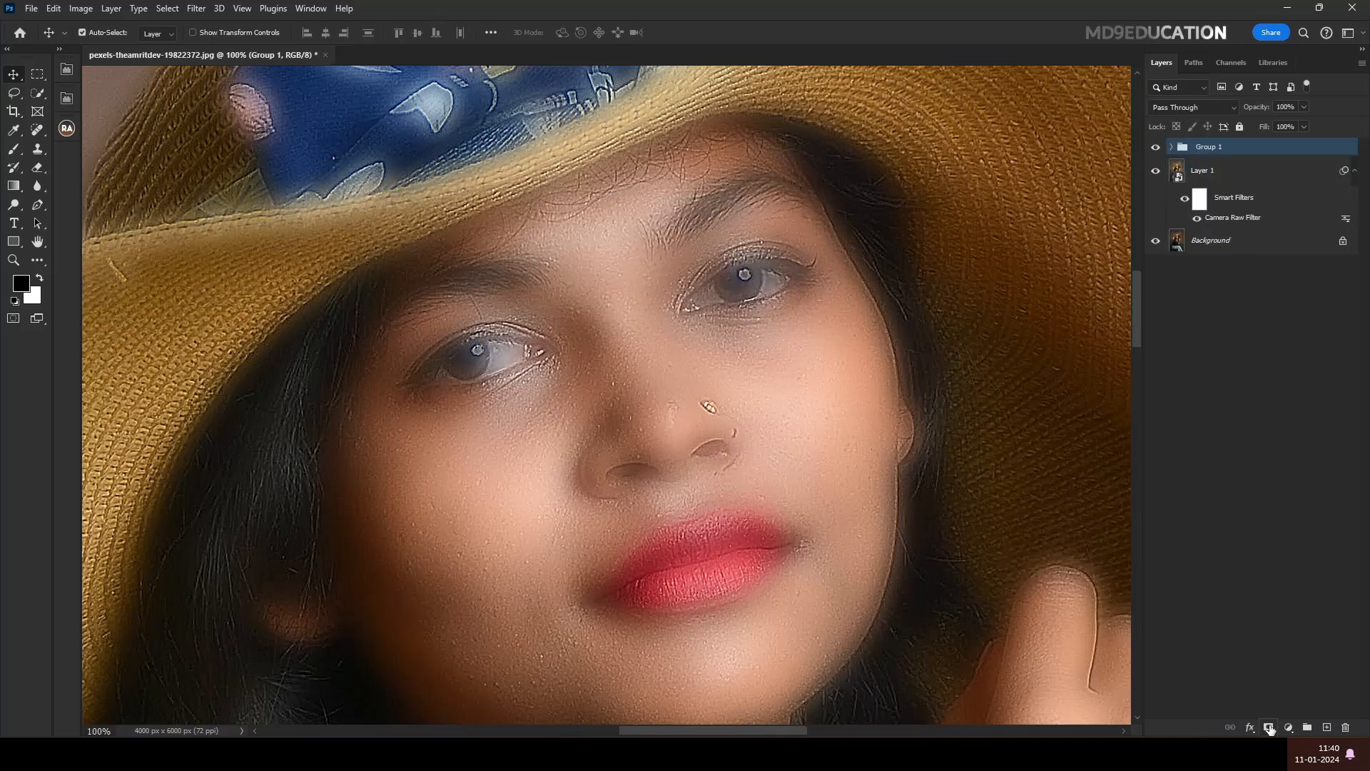
{"action": "left_click", "coordinate": [1268, 728], "text": "alt"}
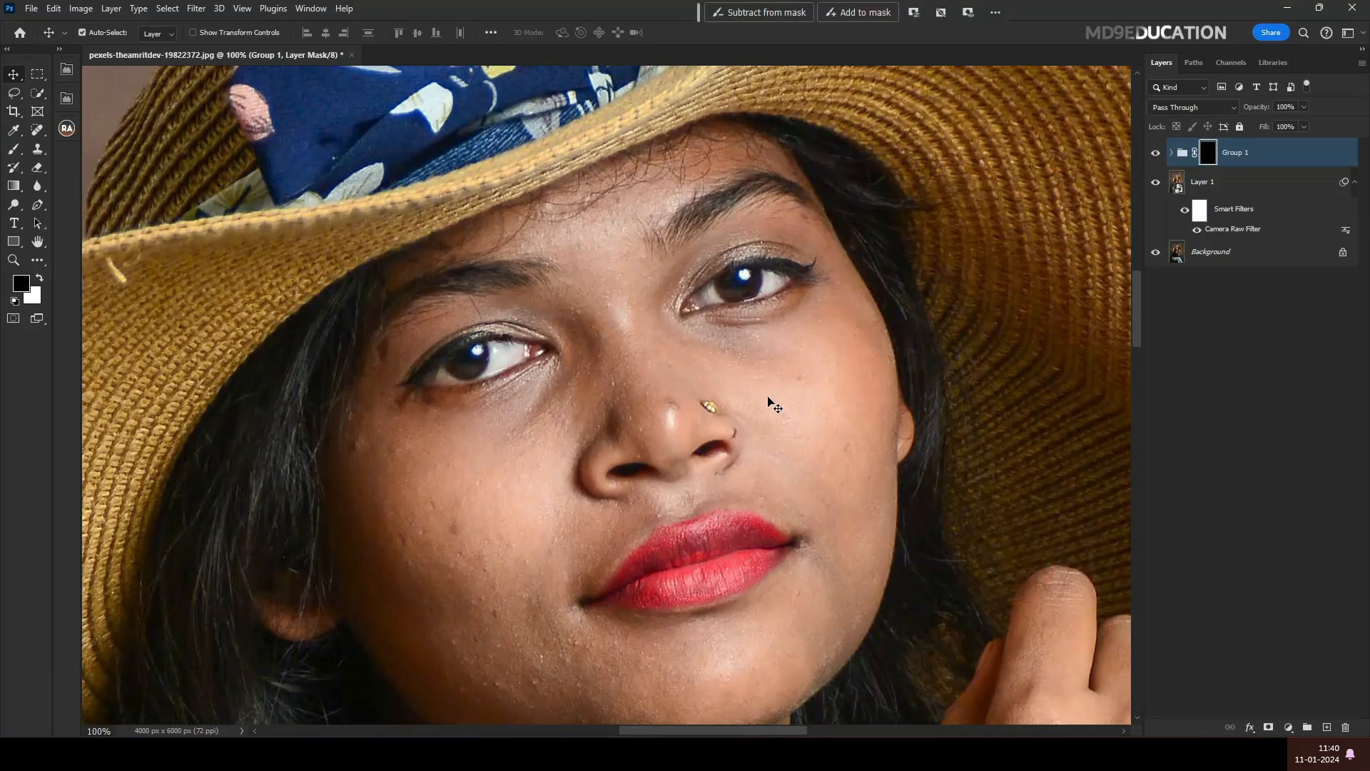
Paint white on the group mask with a brush at 29% flow to smooth the skin beside the nose and on the shadowed cheek
{"action": "key", "text": "b"}
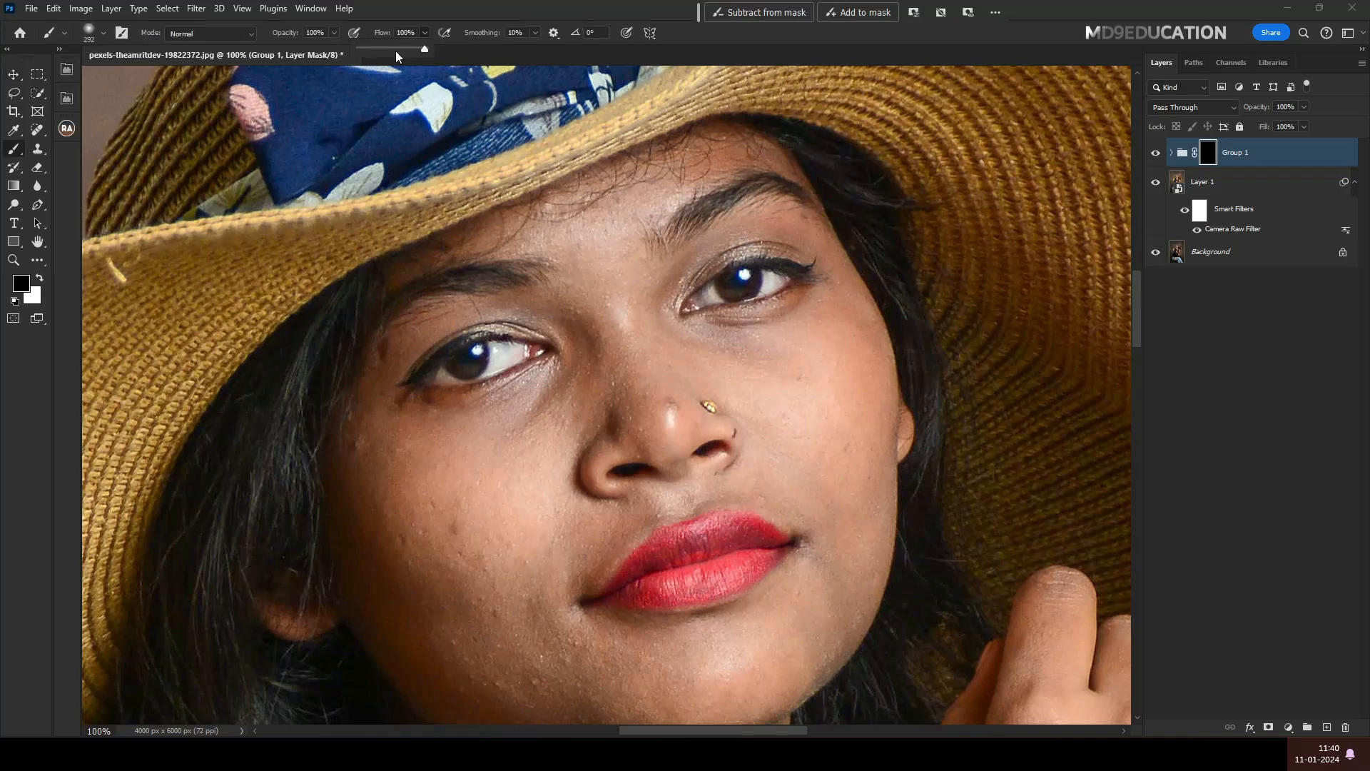
{"action": "left_click_drag", "start_coordinate": [397, 49], "coordinate": [378, 49]}
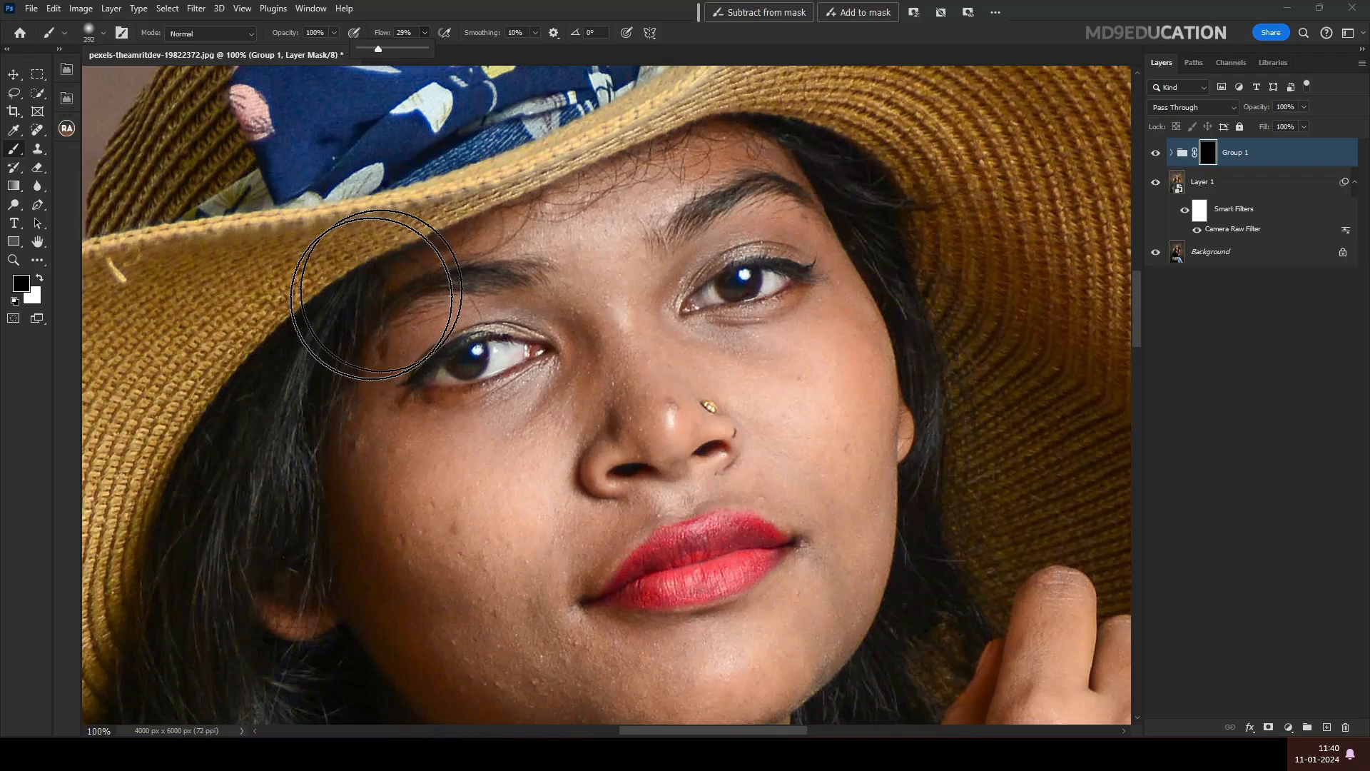
{"action": "right_click", "coordinate": [548, 477]}
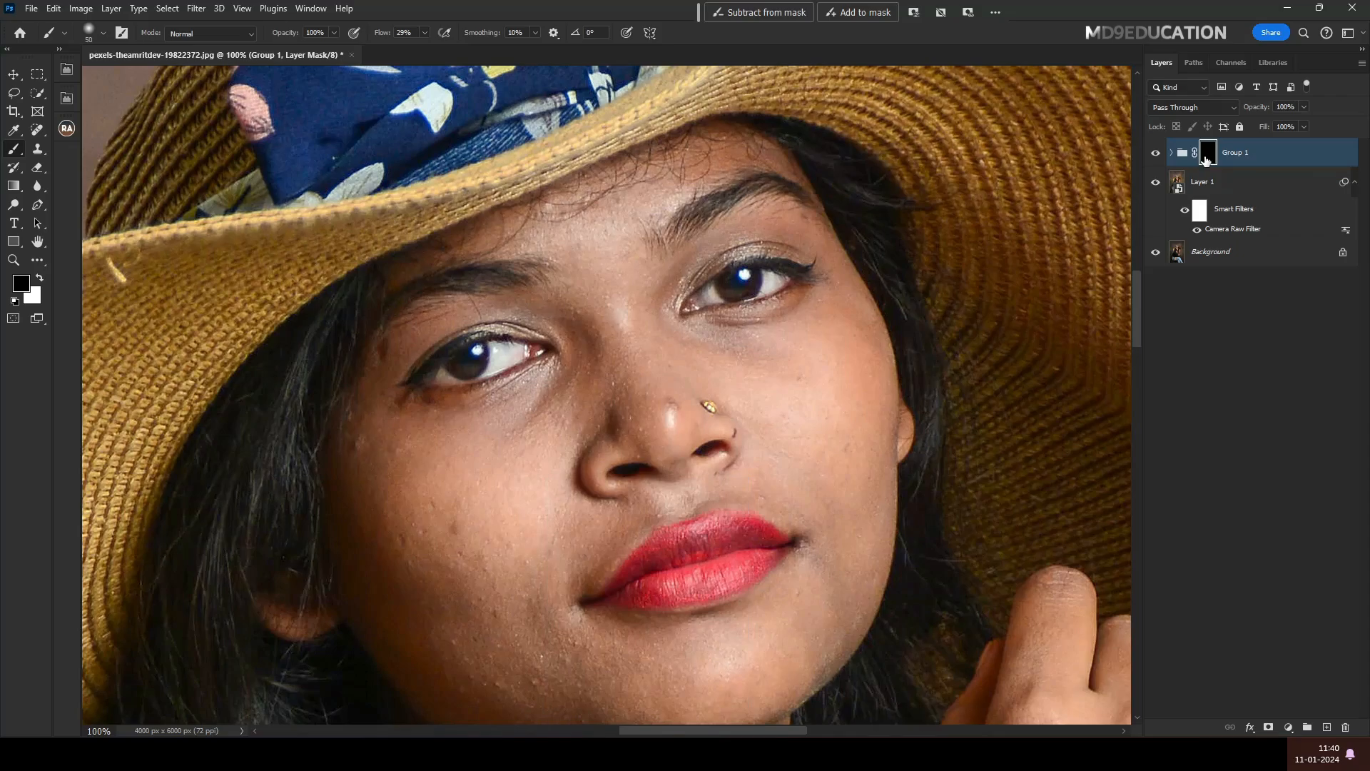
{"action": "key", "text": "x"}
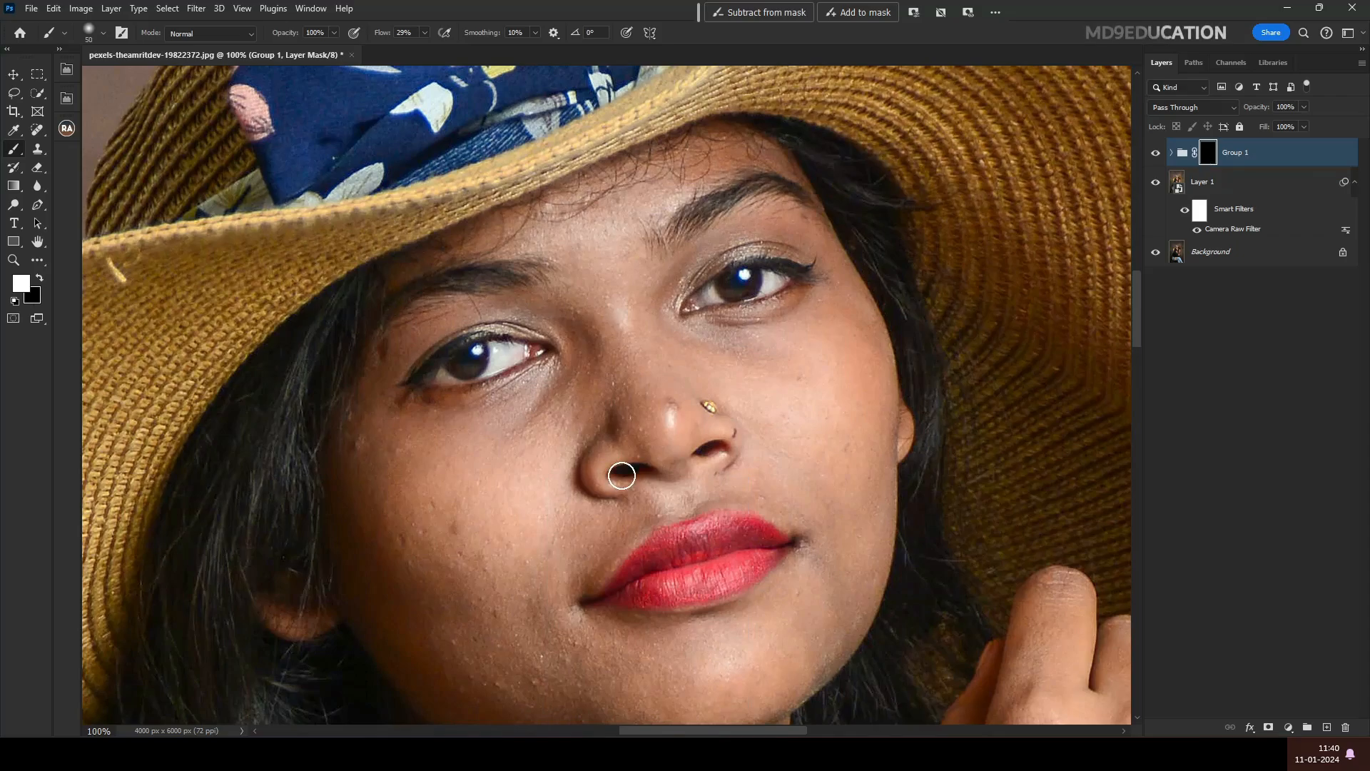
{"action": "left_click_drag", "start_coordinate": [572, 361], "coordinate": [587, 370]}
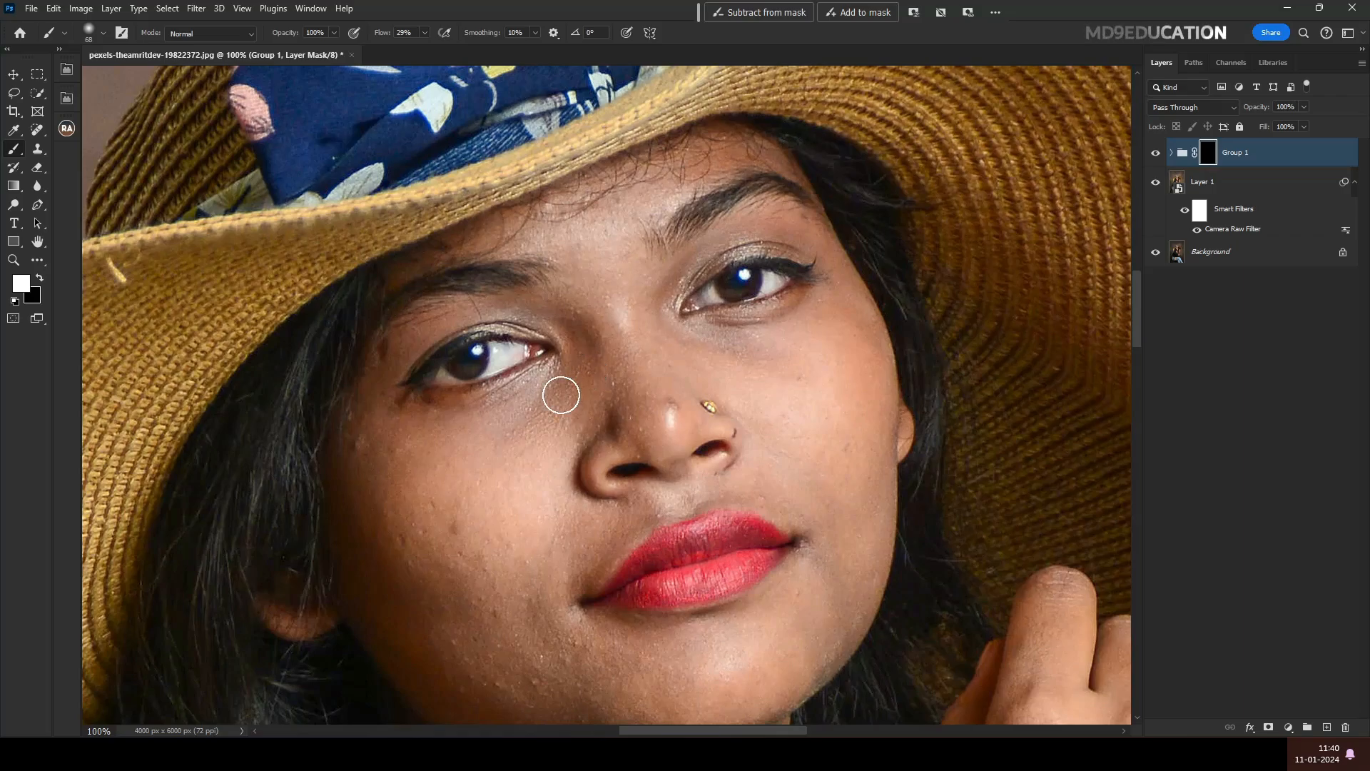
{"action": "left_click_drag", "start_coordinate": [461, 490], "coordinate": [477, 491]}
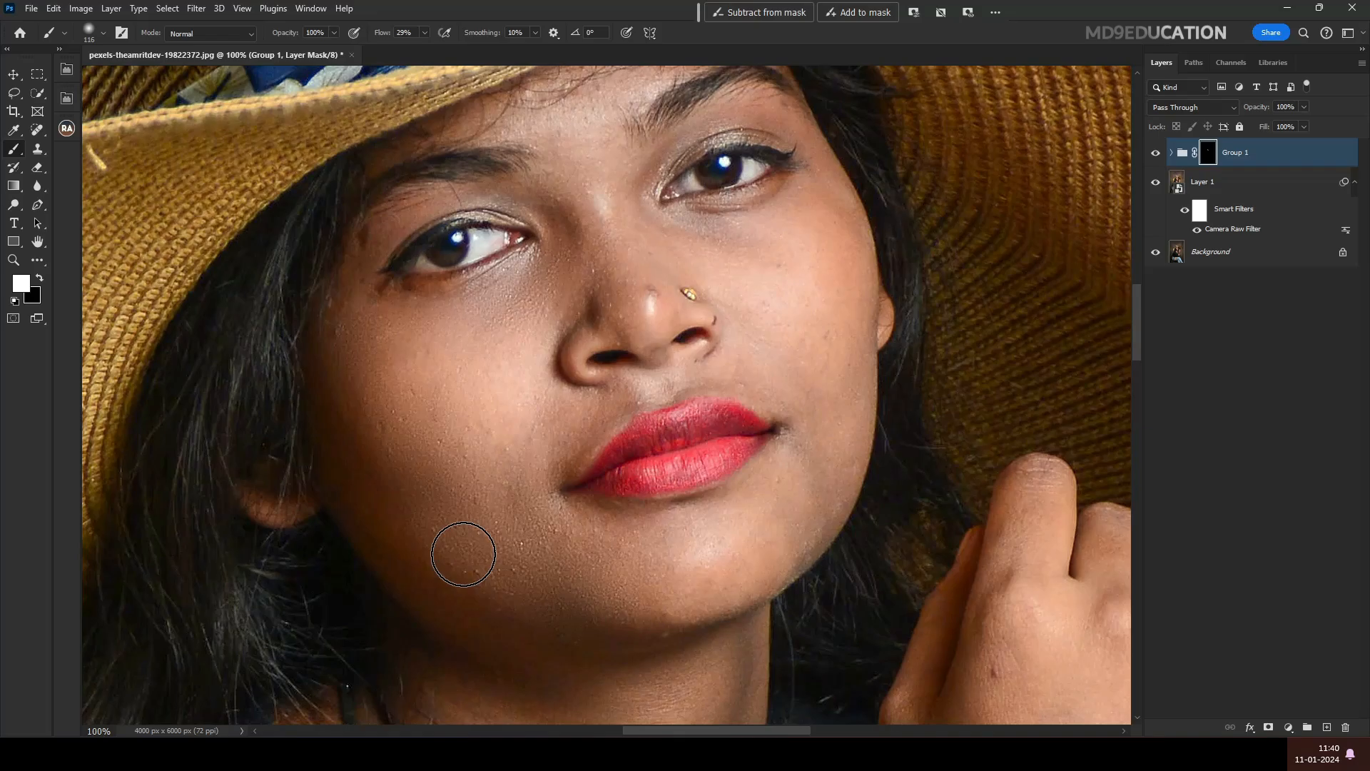
Reduce the brush size to 70, raise its flow to 58%, and paint the smoothing onto the cheek beside the nose ring
{"action": "key", "text": "bracketleft"}
{"action": "key", "text": "bracketleft"}
{"action": "key", "text": "bracketleft"}
{"action": "key", "text": "bracketleft"}
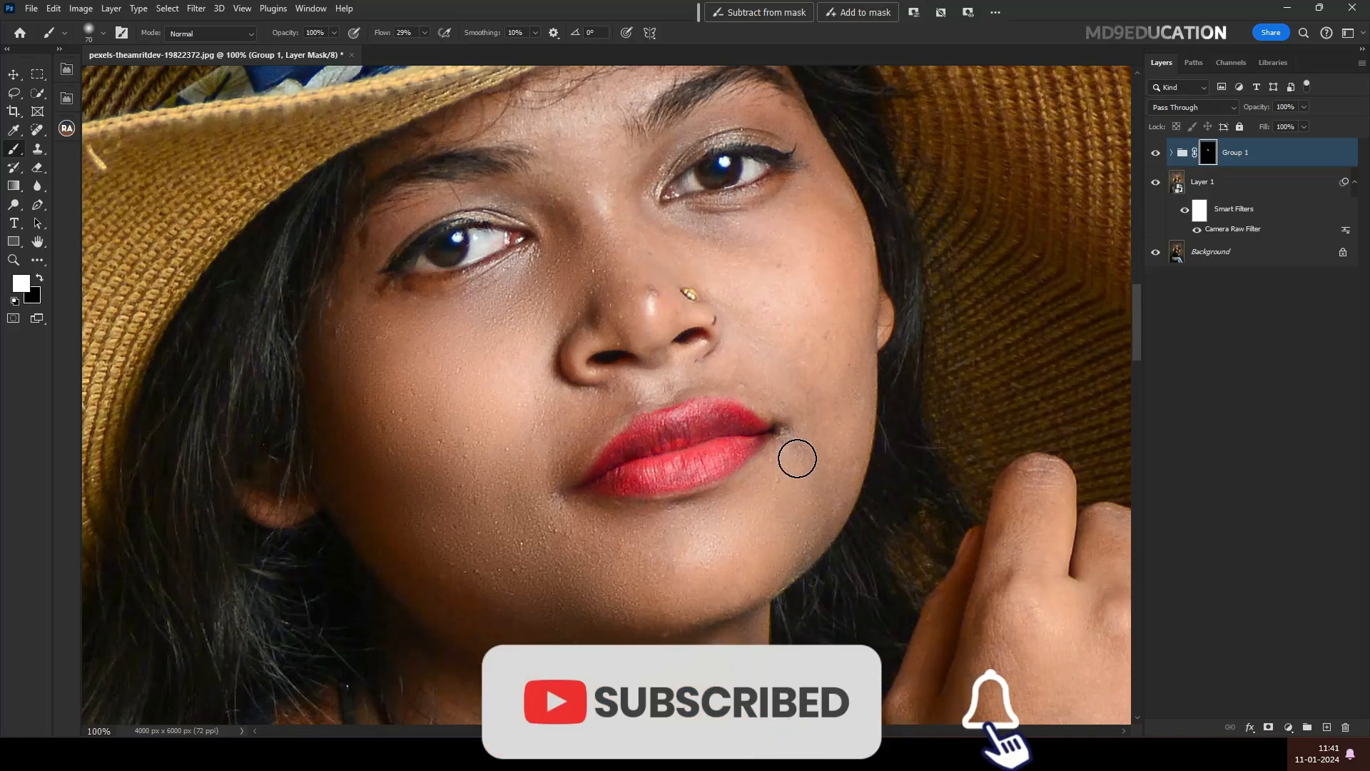
{"action": "left_click_drag", "start_coordinate": [424, 32], "coordinate": [443, 52]}
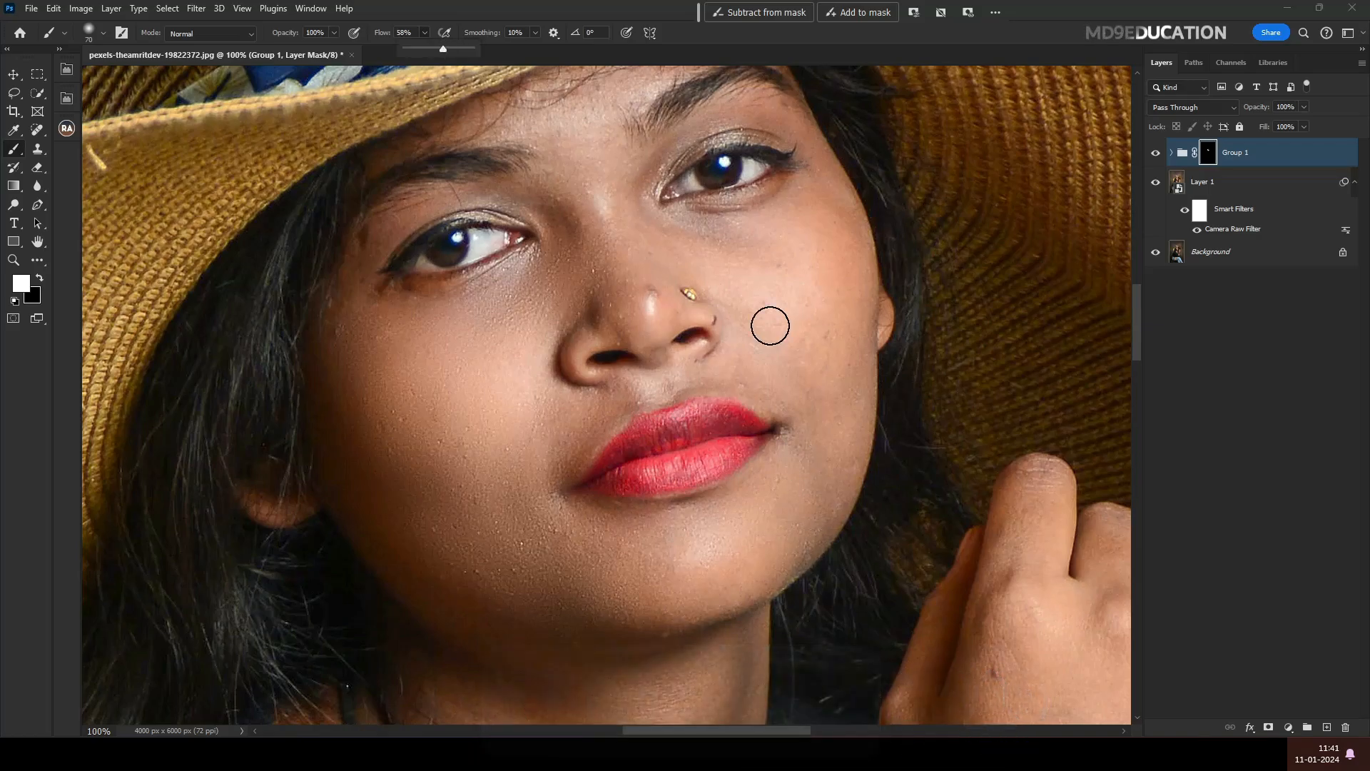
{"action": "left_click", "coordinate": [761, 225]}
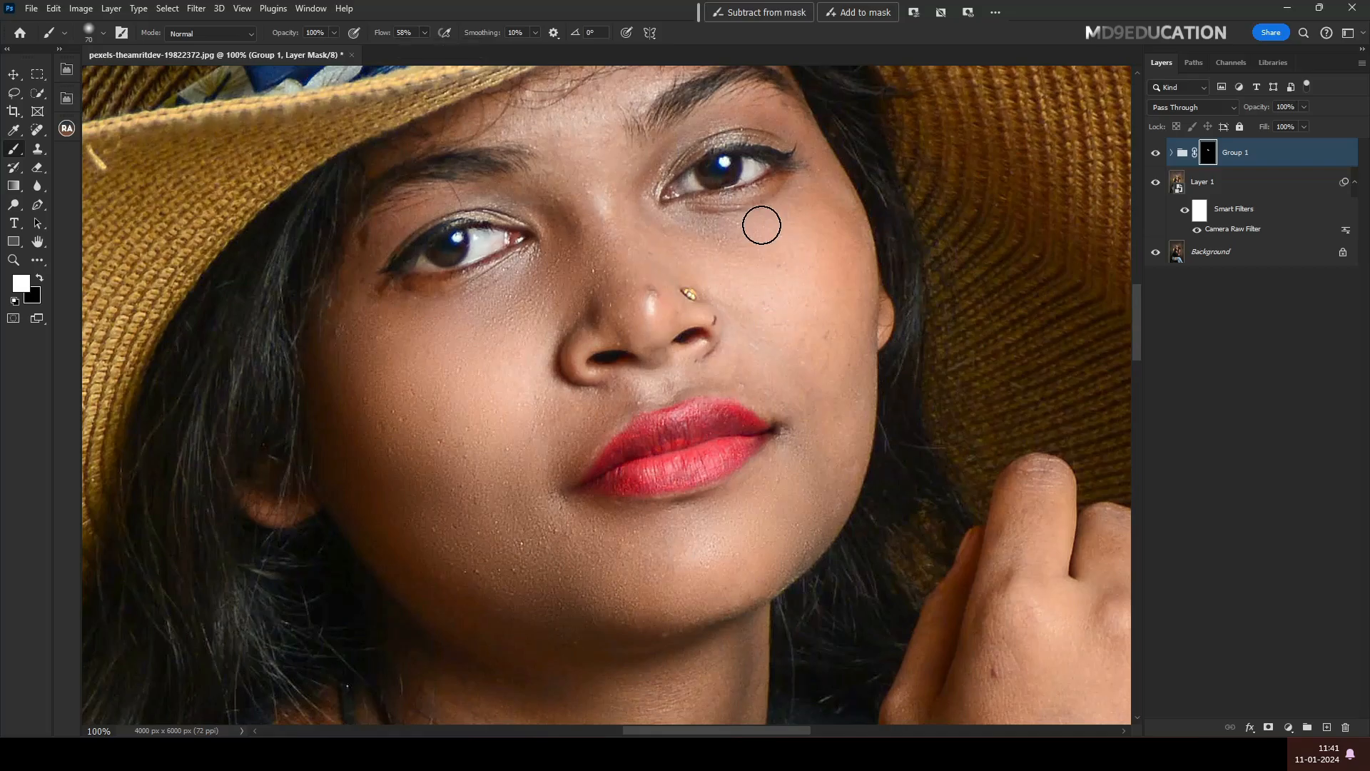
{"action": "left_click_drag", "start_coordinate": [740, 321], "coordinate": [719, 321]}
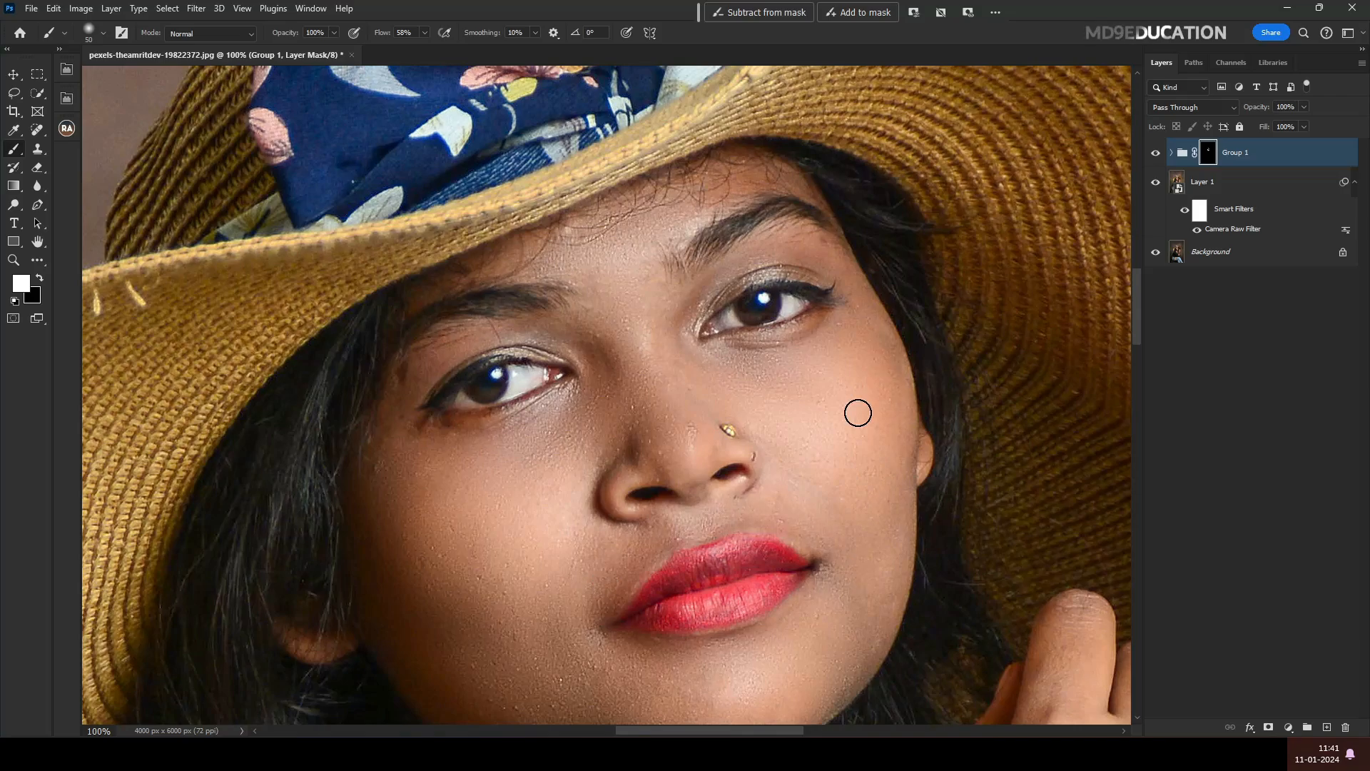
Paint white on the group mask over the jaw, neck and chest to smooth their skin
{"action": "left_click_drag", "start_coordinate": [874, 606], "coordinate": [810, 366]}
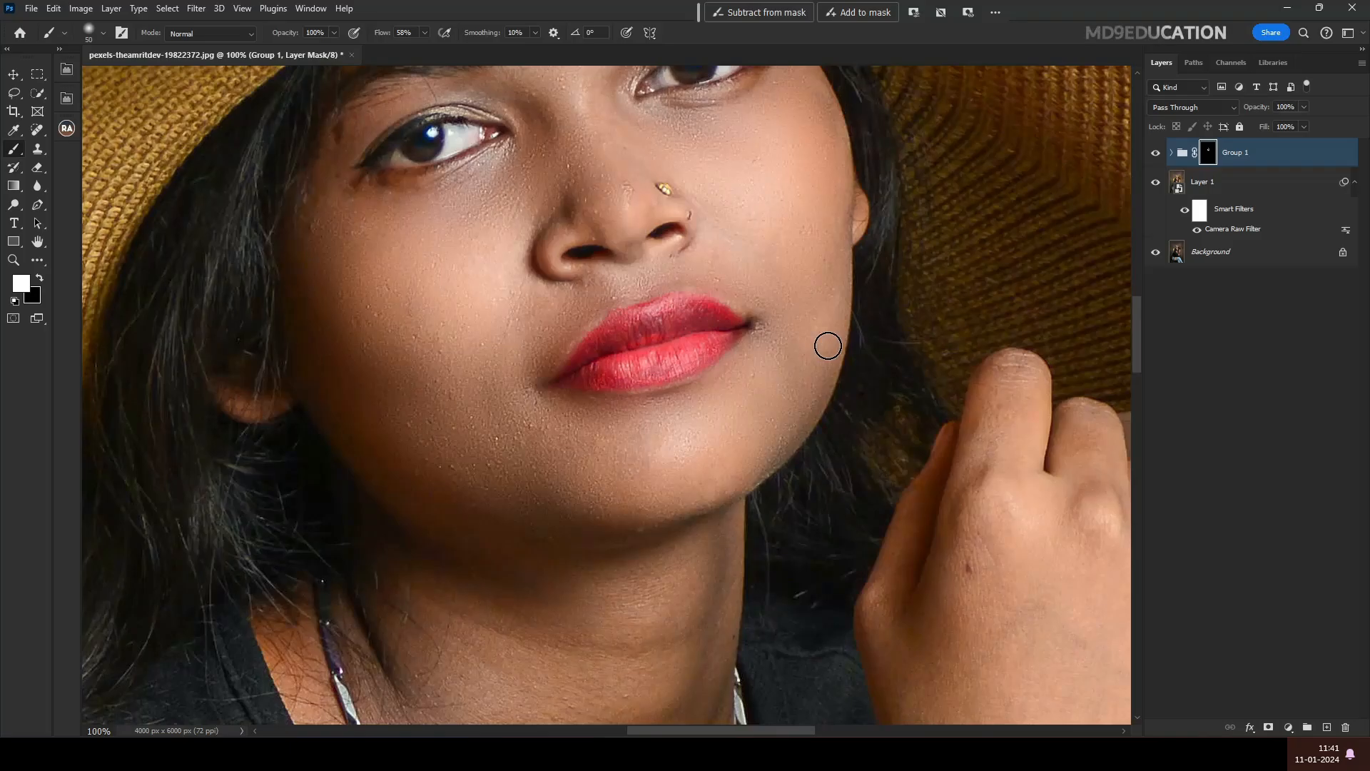
{"action": "scroll", "coordinate": [828, 346], "scroll_direction": "down", "scroll_amount": 5}
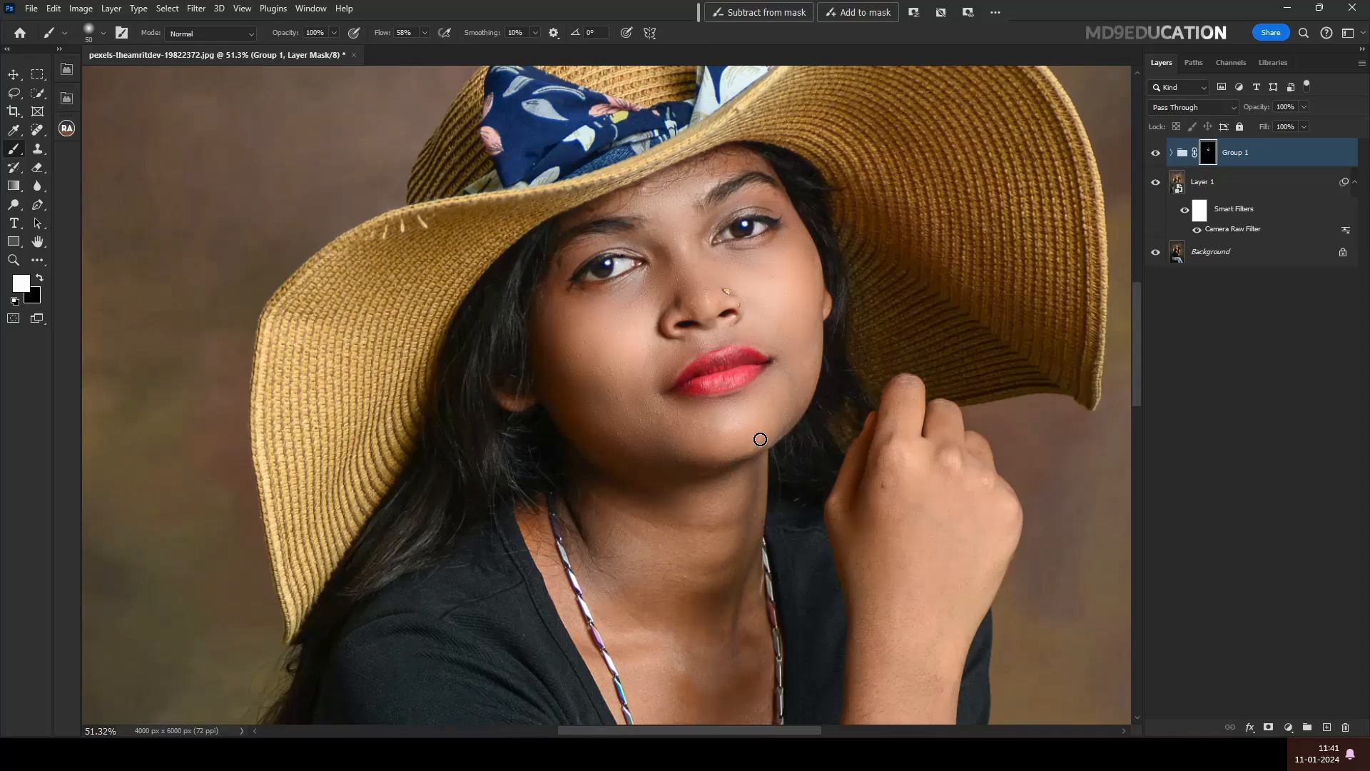
{"action": "scroll", "coordinate": [631, 550], "scroll_direction": "up", "scroll_amount": 3}
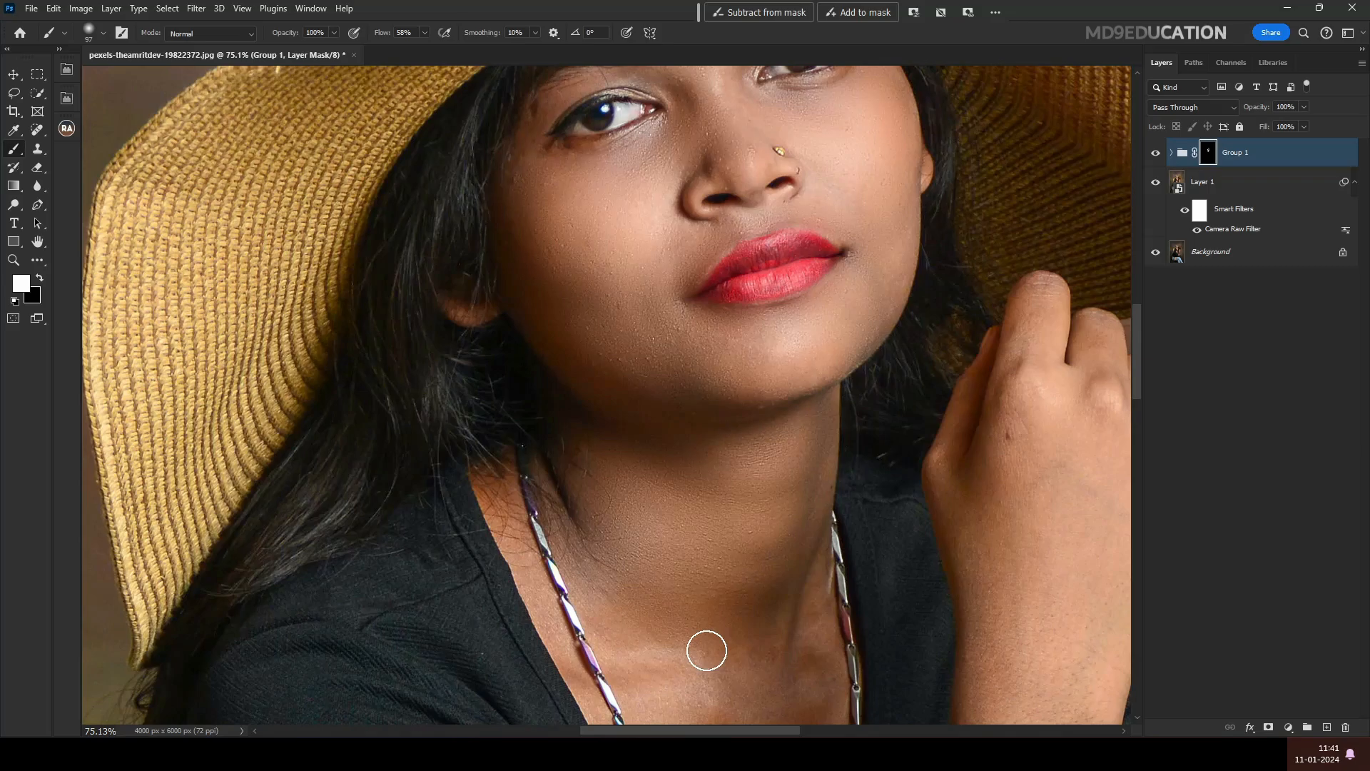
{"action": "scroll", "coordinate": [808, 682], "scroll_direction": "down", "scroll_amount": 2}
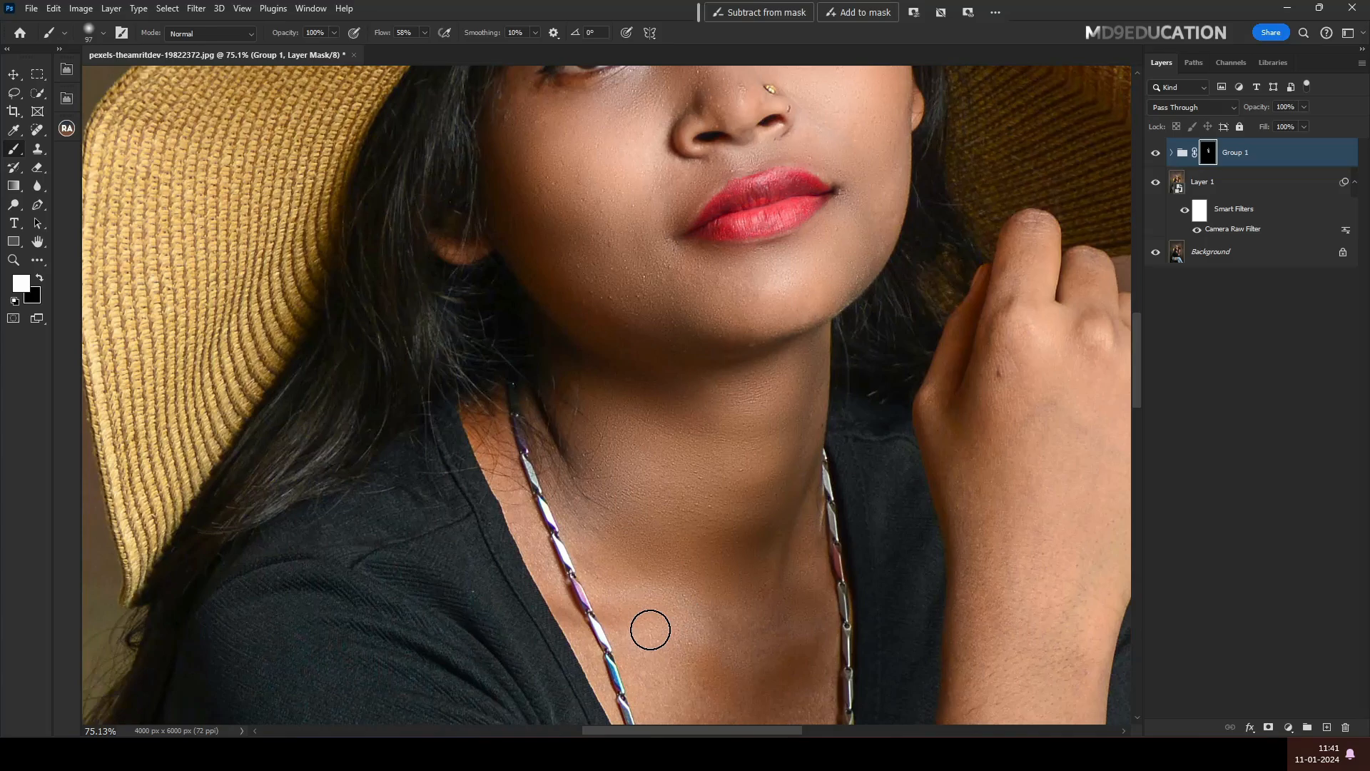
{"action": "scroll", "coordinate": [708, 641], "scroll_direction": "down", "scroll_amount": 7}
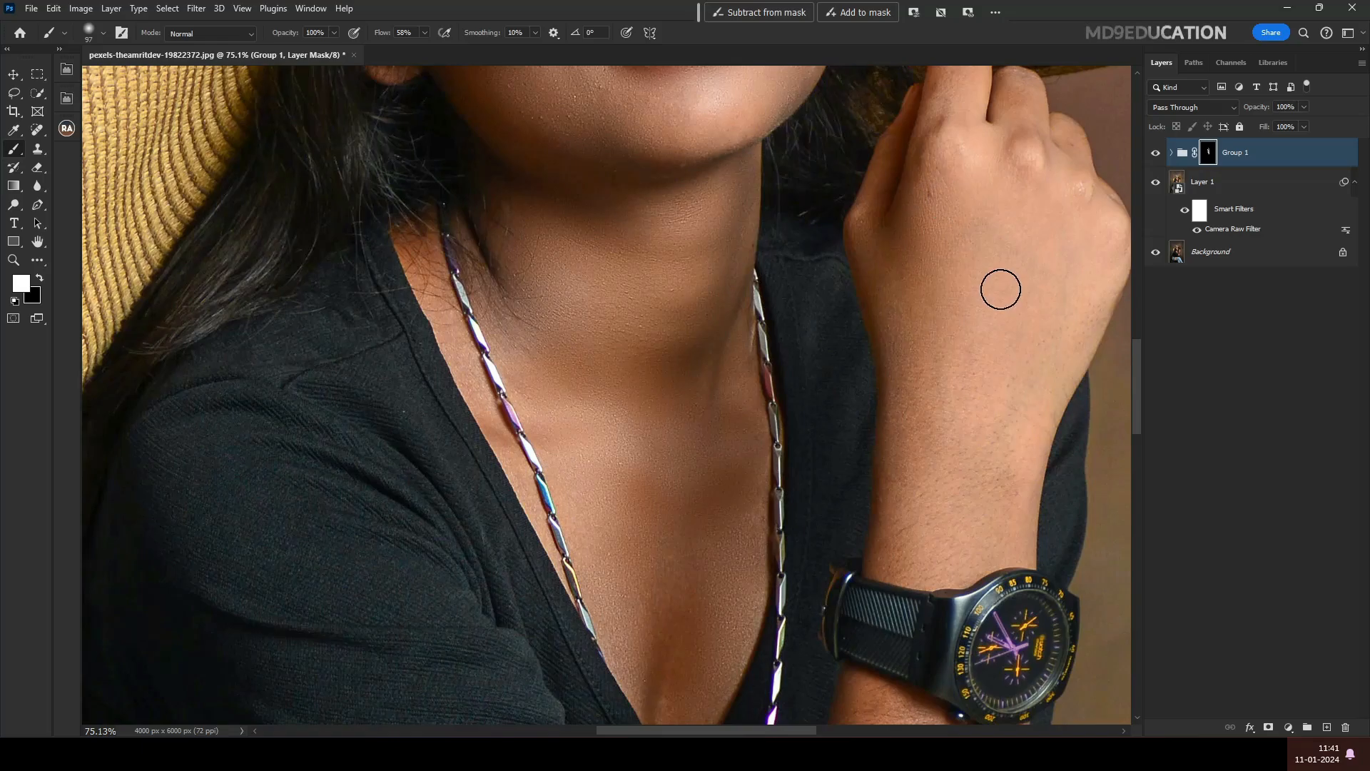
Paint the smoothing onto the raised hand, wrist and fingers, using a smaller brush for the fingers
{"action": "left_click_drag", "start_coordinate": [1001, 289], "coordinate": [1062, 281]}
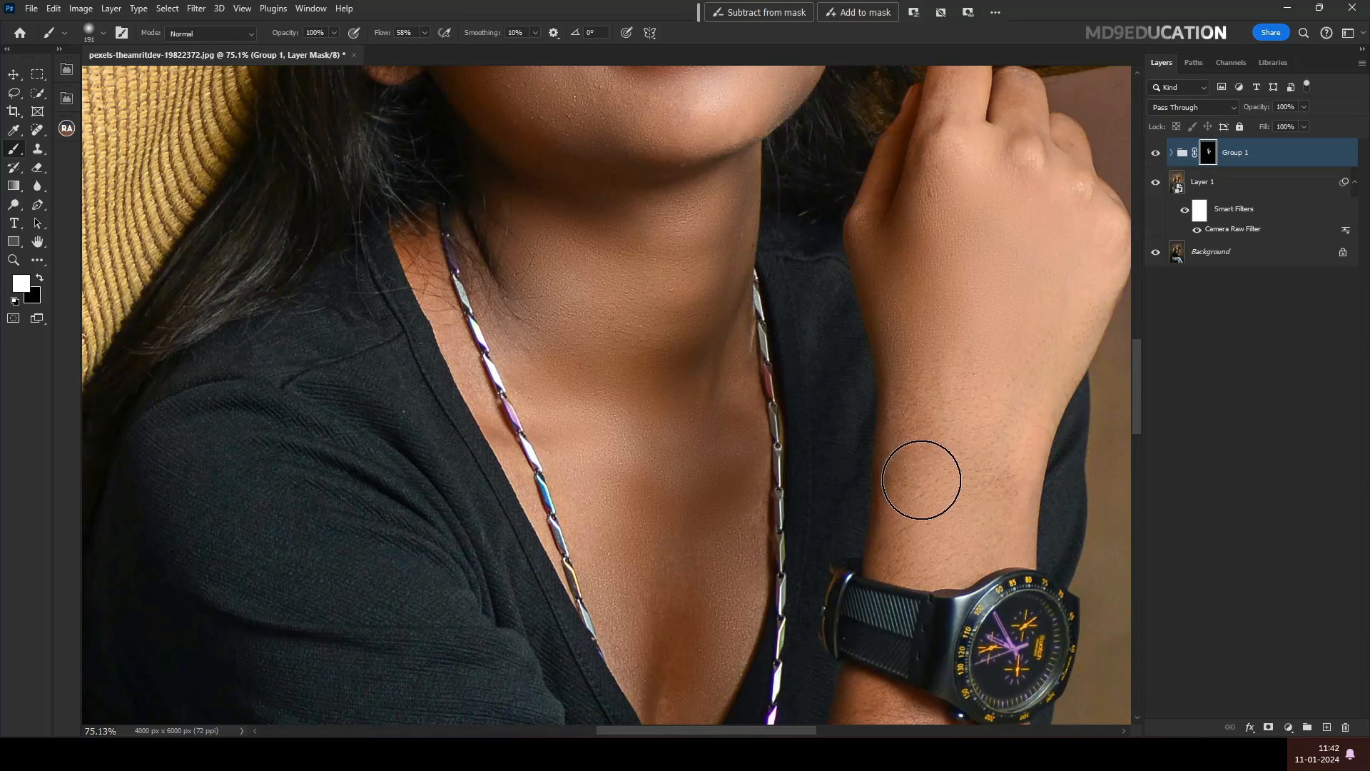
{"action": "left_click_drag", "start_coordinate": [1010, 354], "coordinate": [928, 547]}
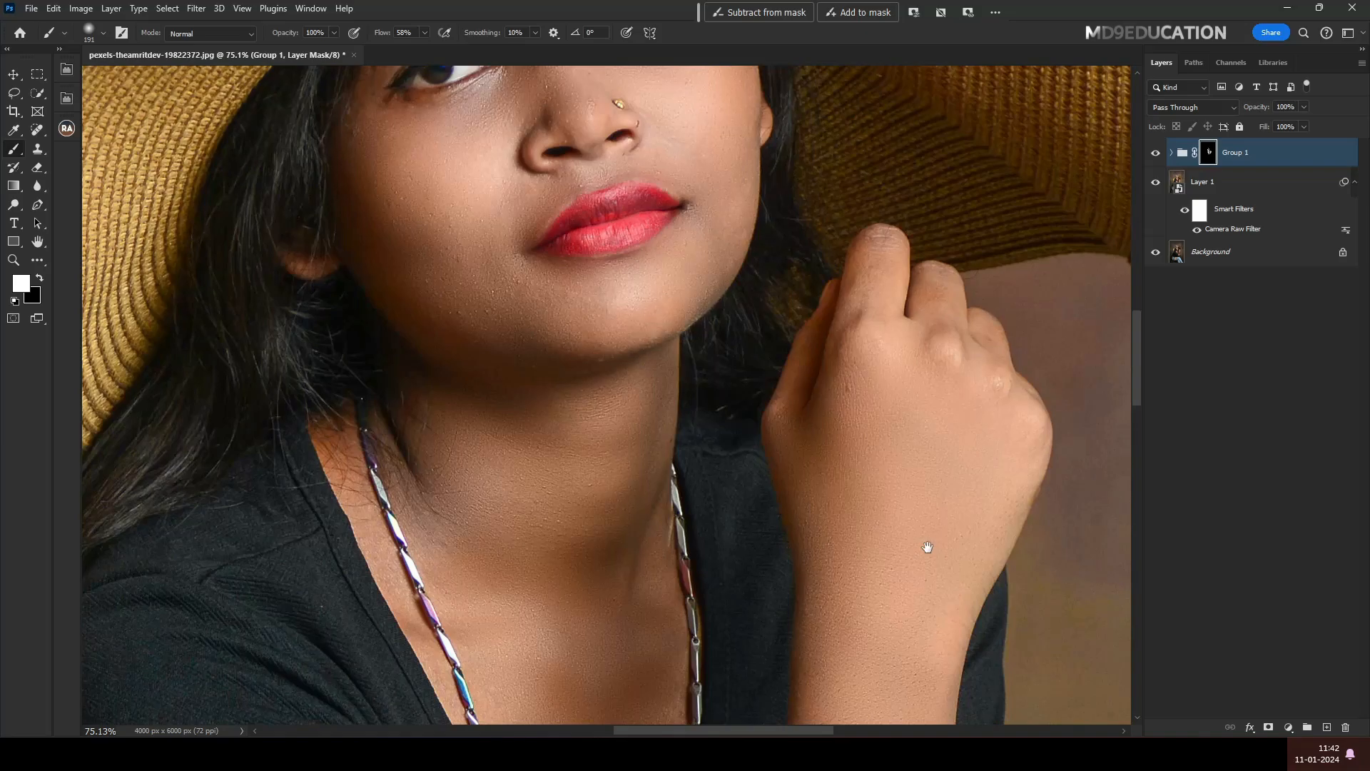
{"action": "left_click_drag", "start_coordinate": [853, 301], "coordinate": [886, 248]}
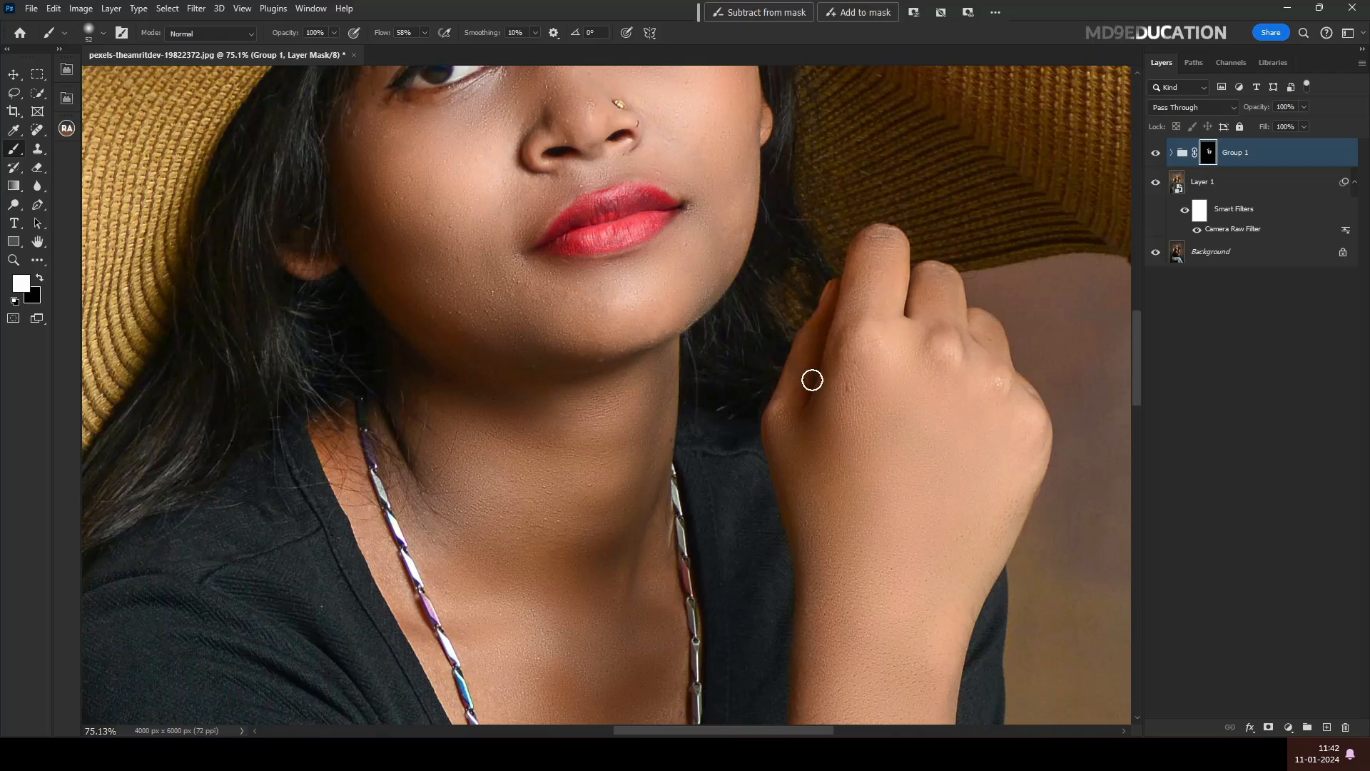
Paint white on the group mask over the forearm below the watch and the hand resting on the jeans
{"action": "scroll", "coordinate": [828, 400], "scroll_direction": "down", "scroll_amount": 3}
{"action": "left_click_drag", "start_coordinate": [842, 500], "coordinate": [848, 86]}
{"action": "scroll", "coordinate": [949, 409], "scroll_direction": "up", "scroll_amount": 2}
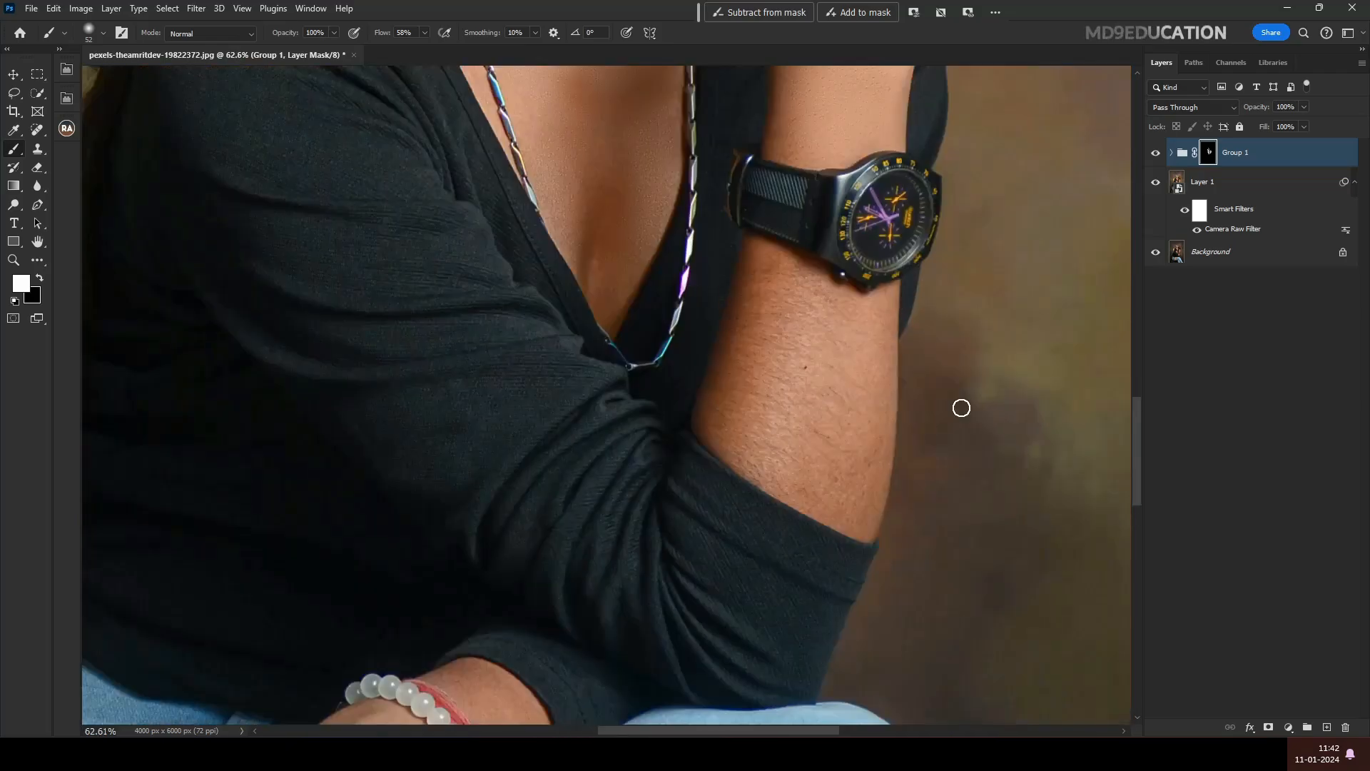
{"action": "scroll", "coordinate": [962, 407], "scroll_direction": "up", "scroll_amount": 2}
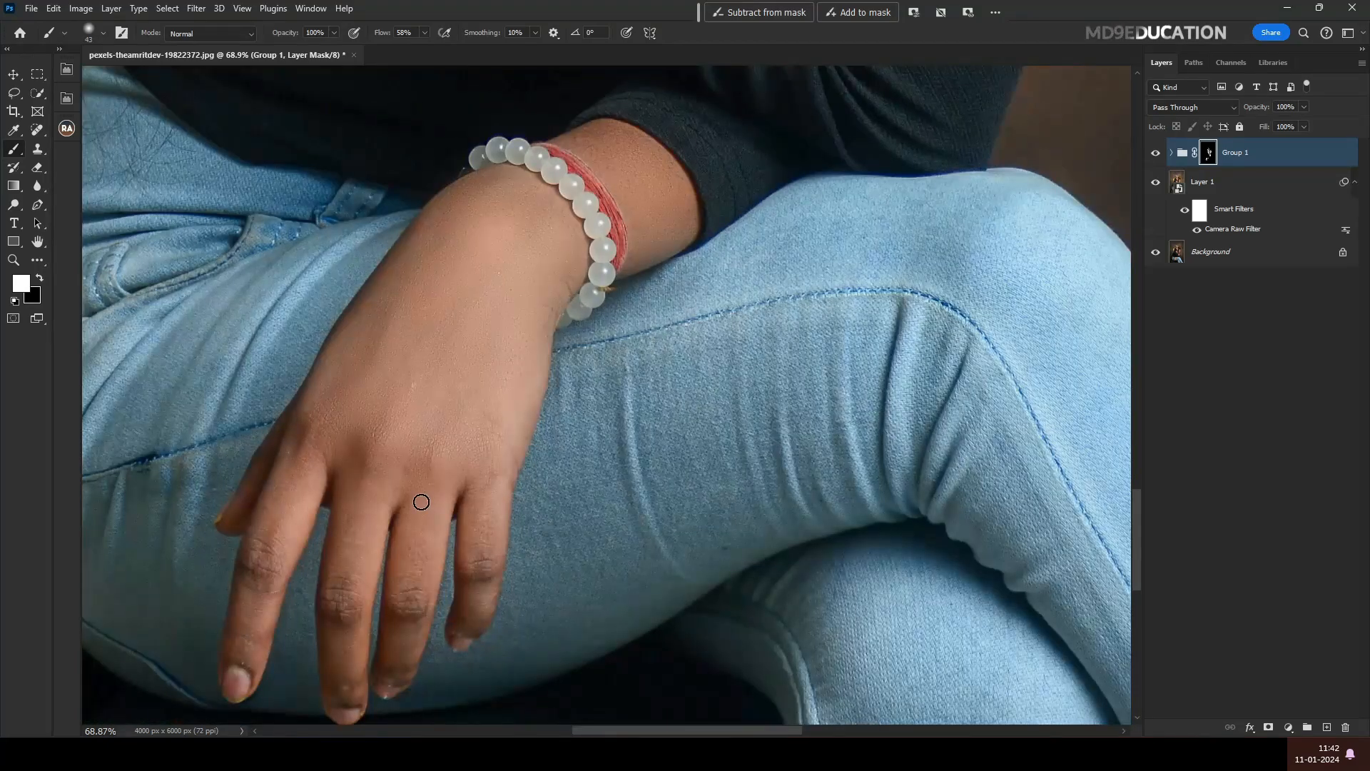
{"action": "key", "text": "bracketright"}
{"action": "key", "text": "bracketright"}
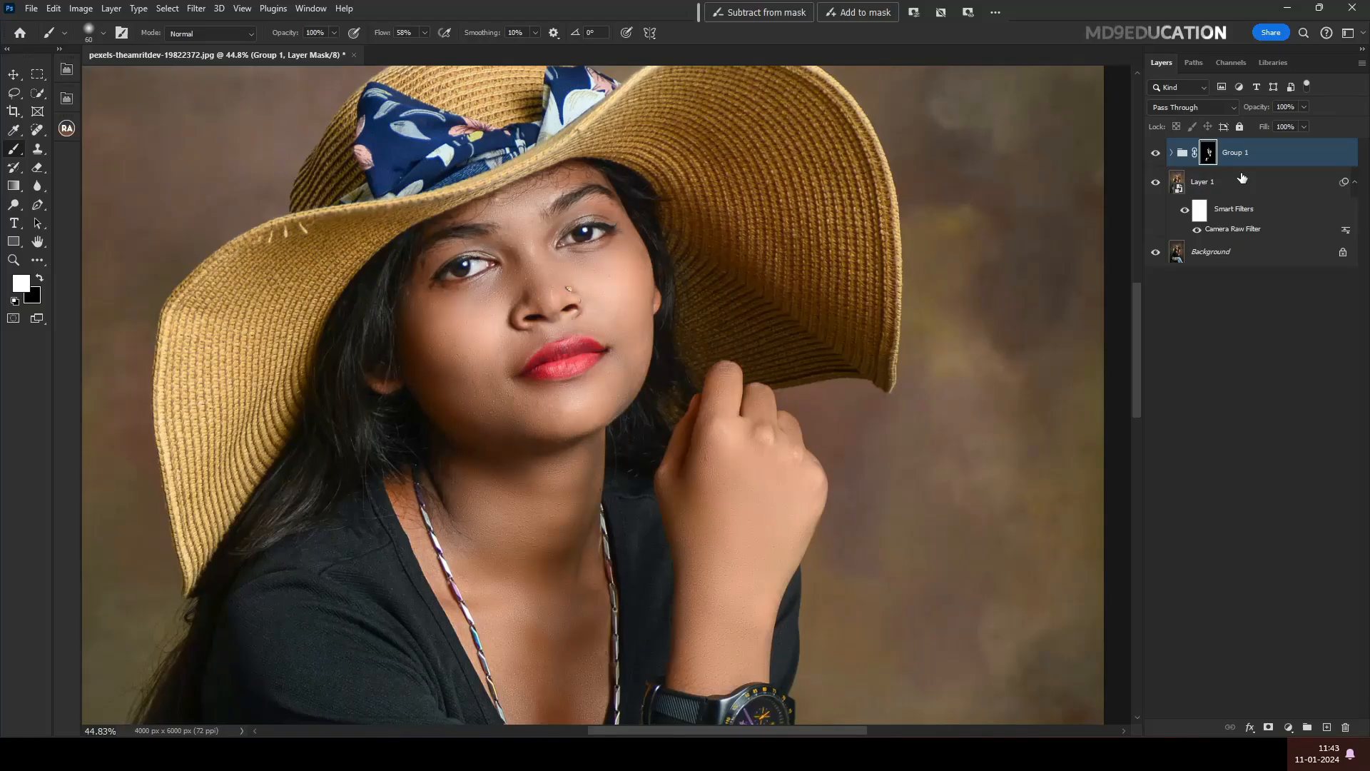
Stamp all visible layers onto a new top layer and open it in the SkinFiner filter
{"action": "scroll", "coordinate": [633, 276], "scroll_direction": "down", "scroll_amount": 3}
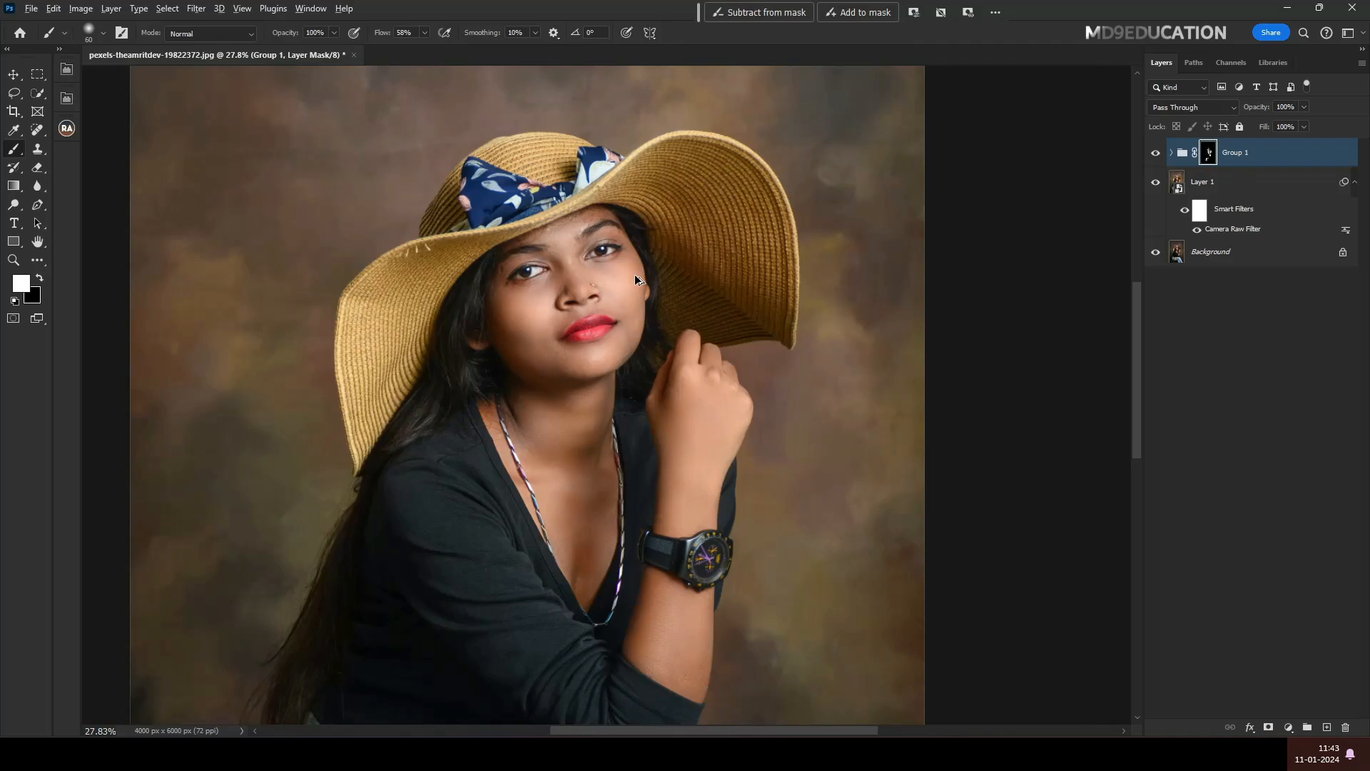
{"action": "key", "text": "ctrl+alt+shift+e"}
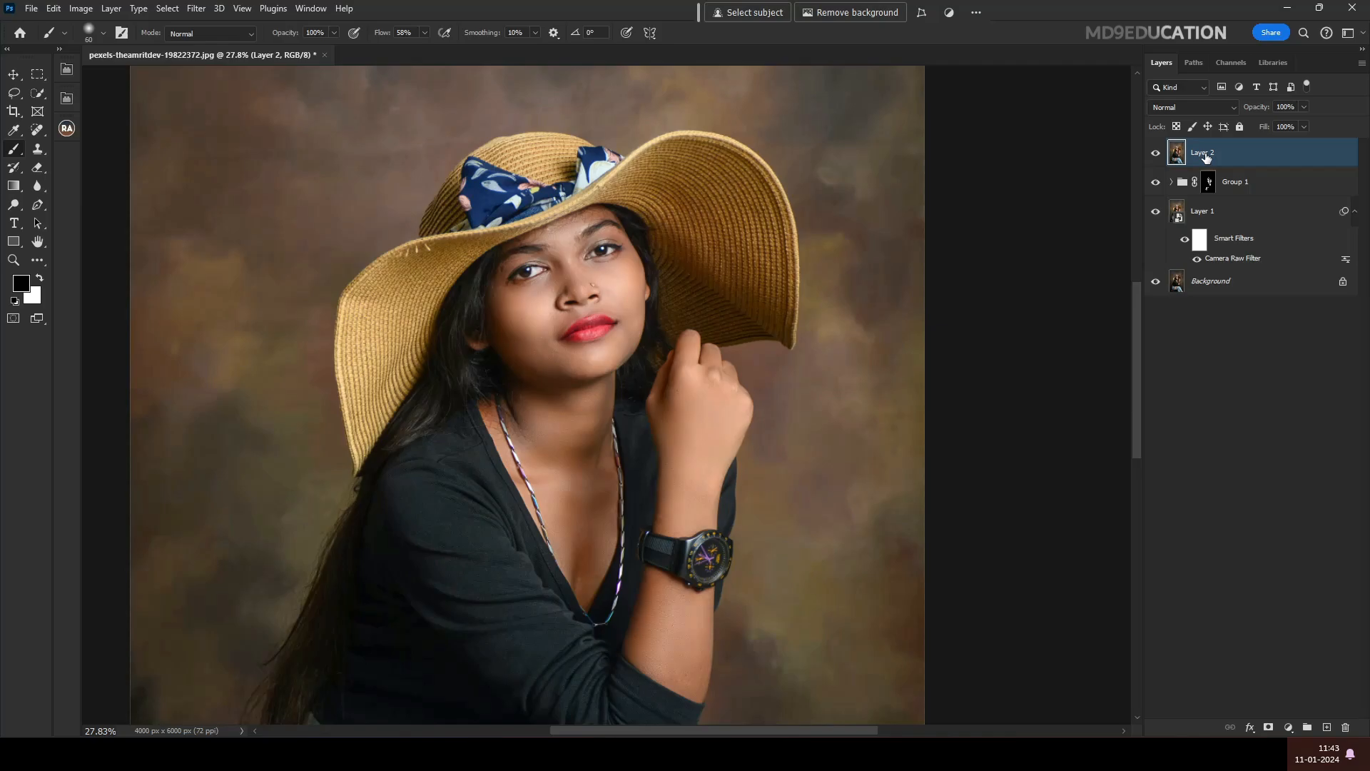
{"action": "left_click", "coordinate": [196, 8]}
{"action": "mouse_move", "coordinate": [237, 368]}
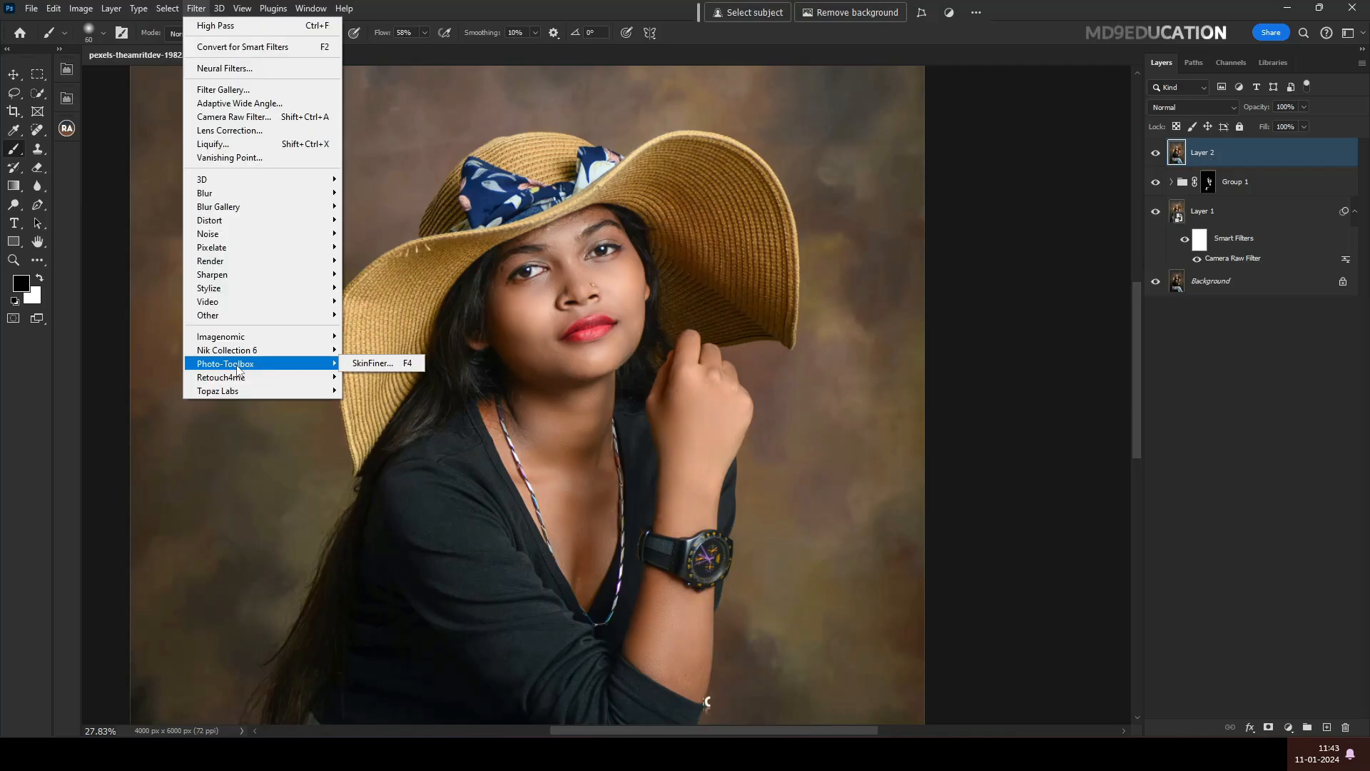
{"action": "left_click", "coordinate": [378, 363]}
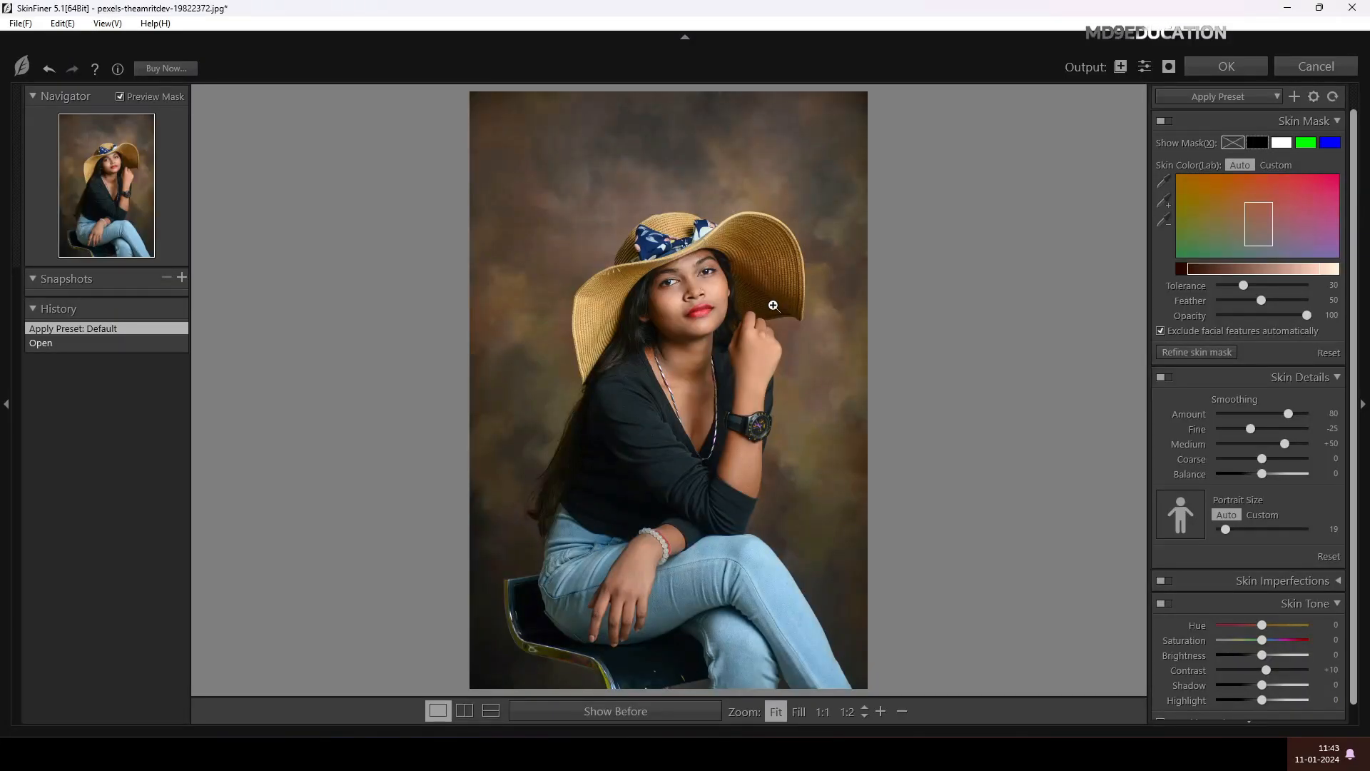
Compare before and after side by side at 1:2 zoom and set the skin smoothing amount to 89
{"action": "left_click", "coordinate": [465, 712]}
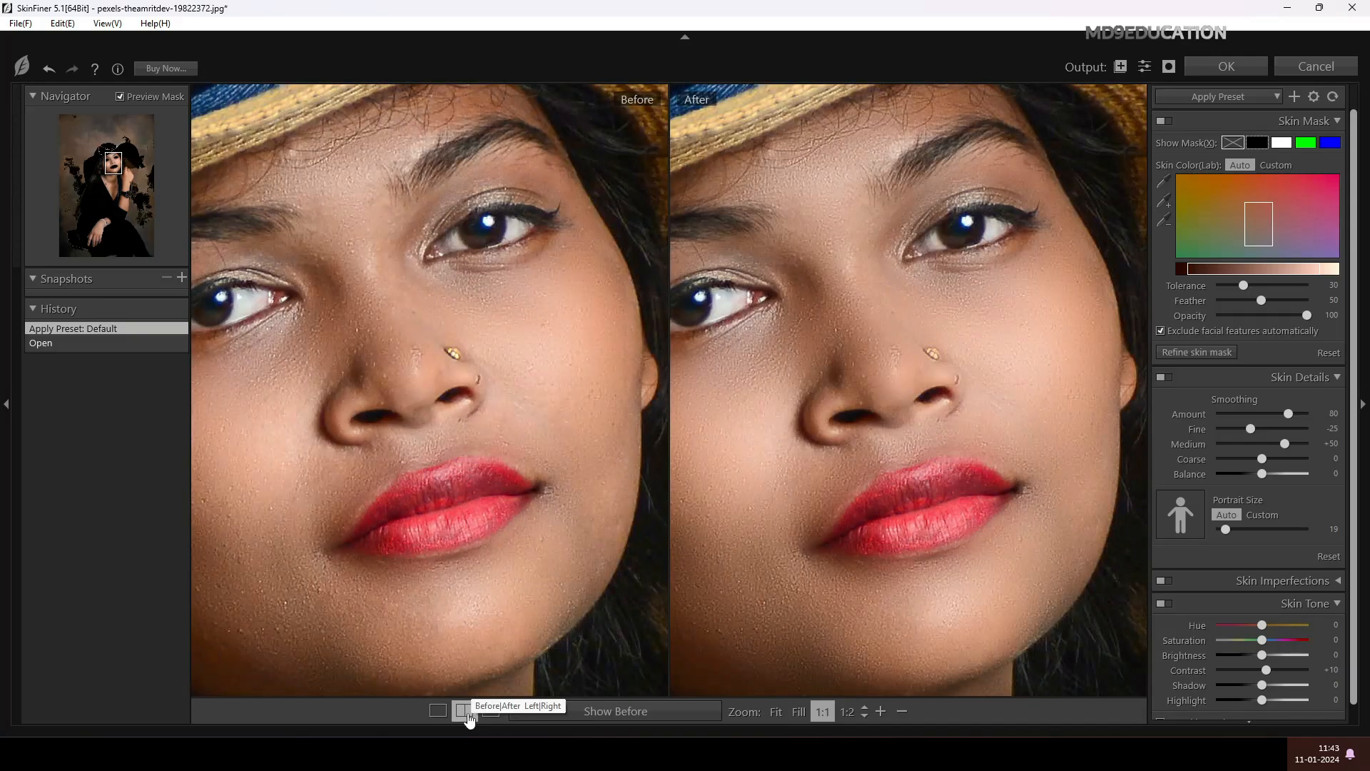
{"action": "scroll", "coordinate": [920, 391], "scroll_direction": "down", "scroll_amount": 1}
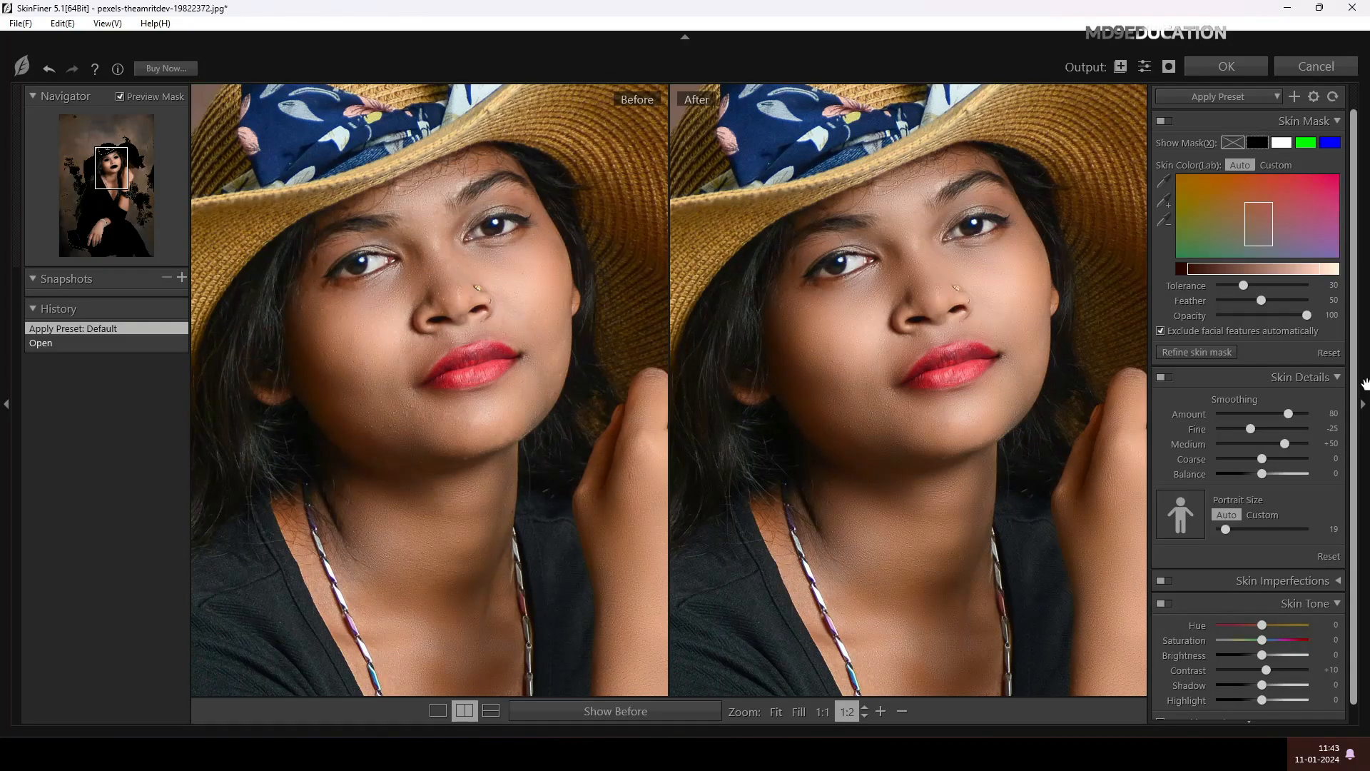
{"action": "left_click_drag", "start_coordinate": [1288, 414], "coordinate": [1315, 417]}
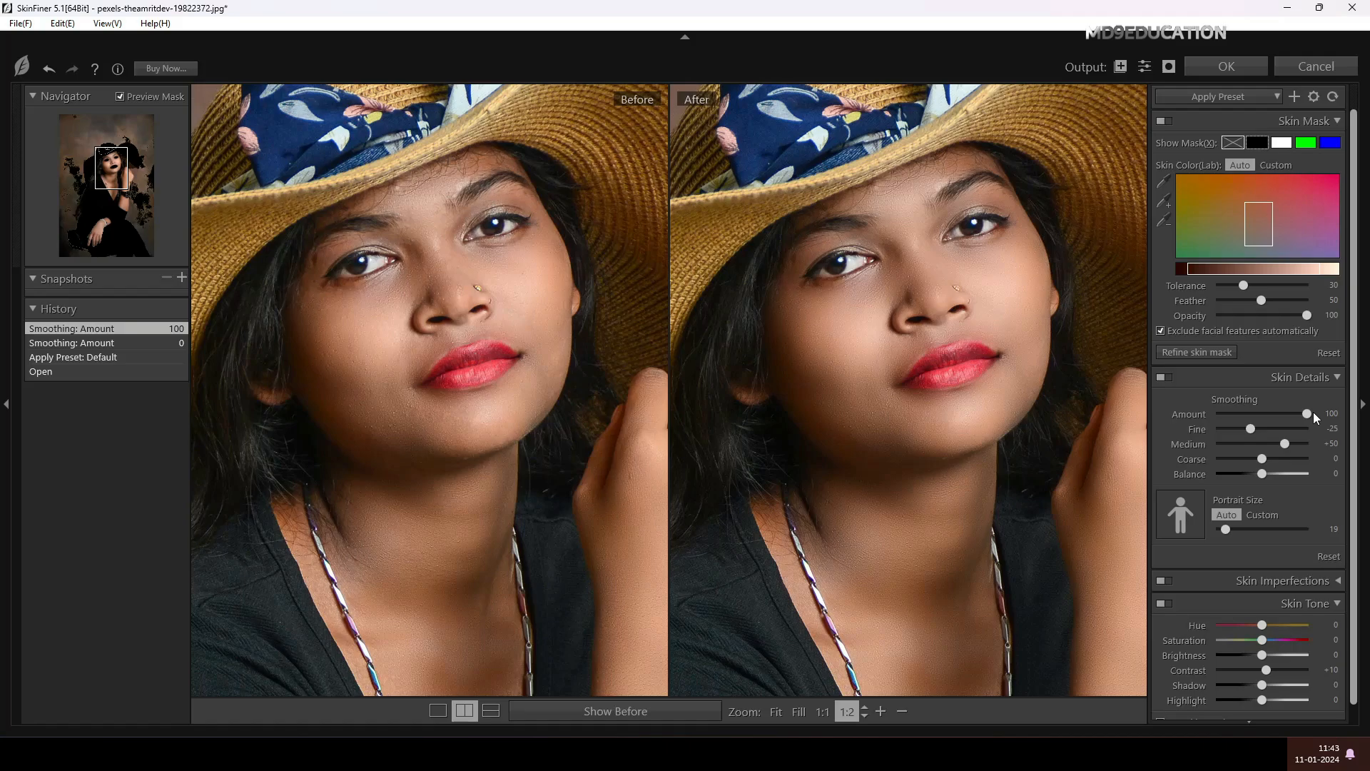
{"action": "left_click_drag", "start_coordinate": [1313, 413], "coordinate": [1297, 414]}
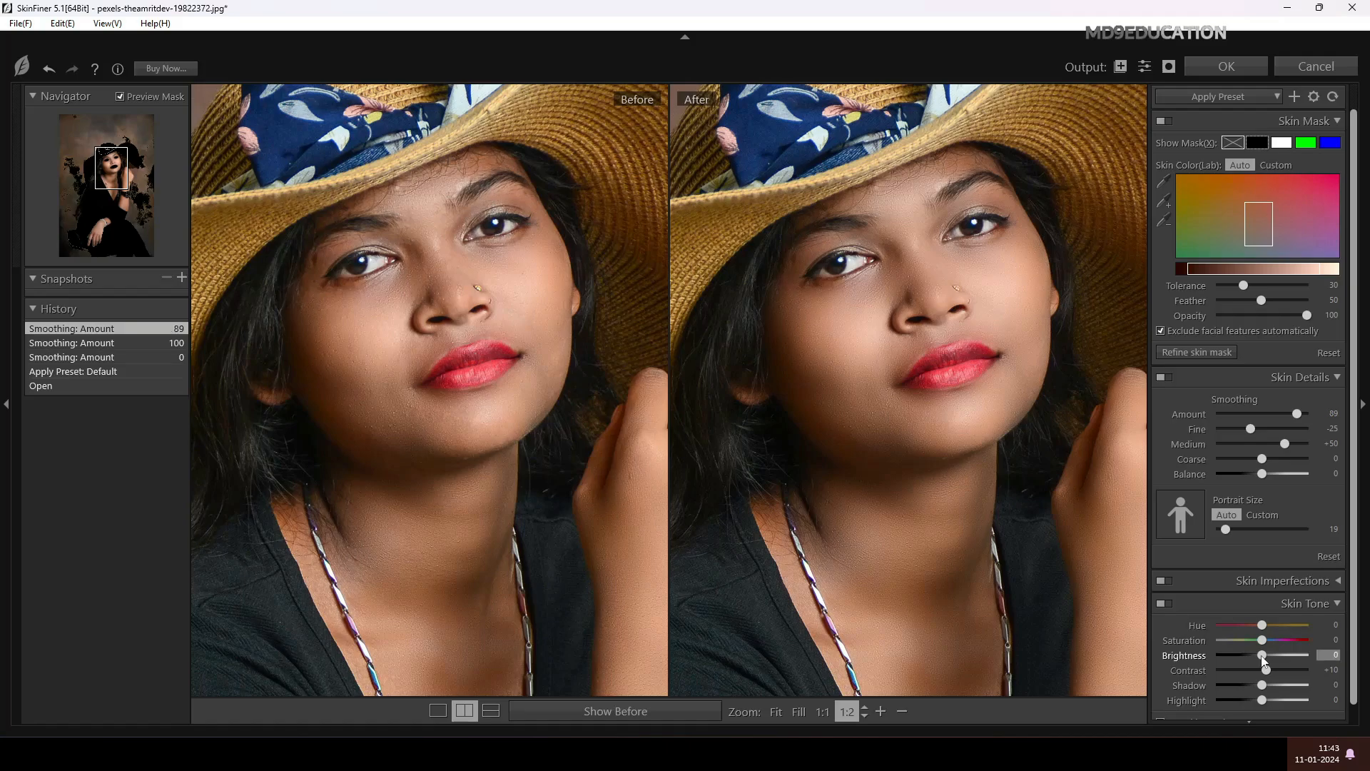
Set the skin tone brightness to +19 and contrast to +5, and apply the SkinFiner result
{"action": "left_click_drag", "start_coordinate": [1270, 657], "coordinate": [1273, 657]}
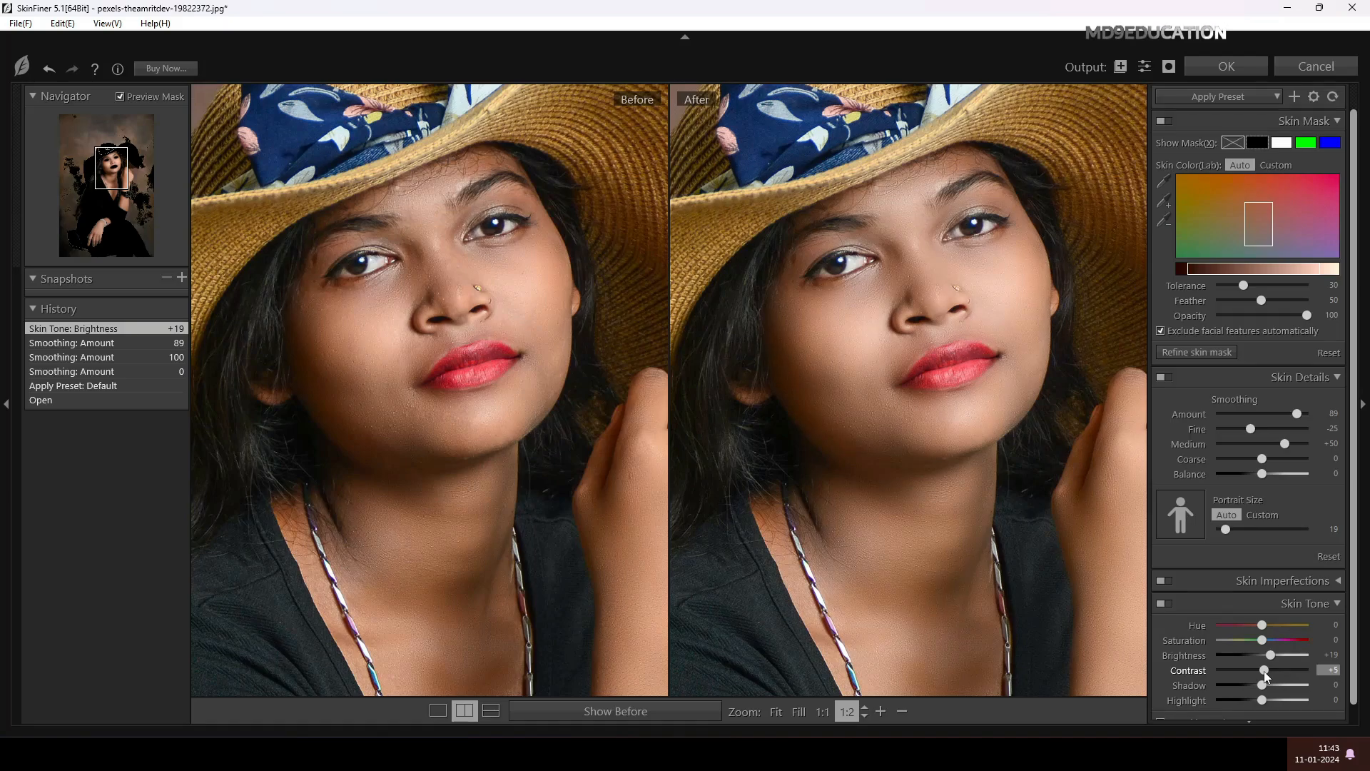
{"action": "left_click", "coordinate": [1264, 673]}
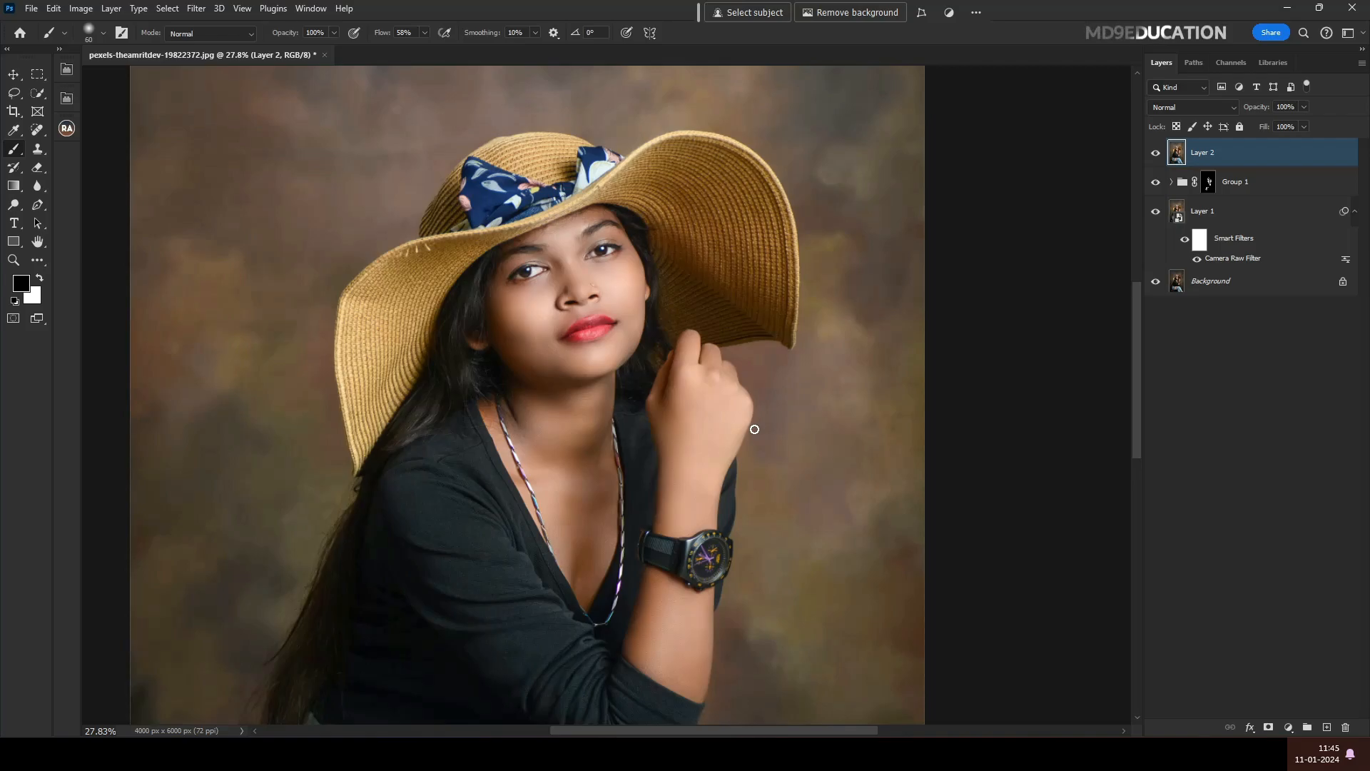
Darken the background behind the woman with a masked Curves adjustment layer, lowering the RGB white point to output 163
{"action": "scroll", "coordinate": [755, 429], "scroll_direction": "down", "scroll_amount": 2}
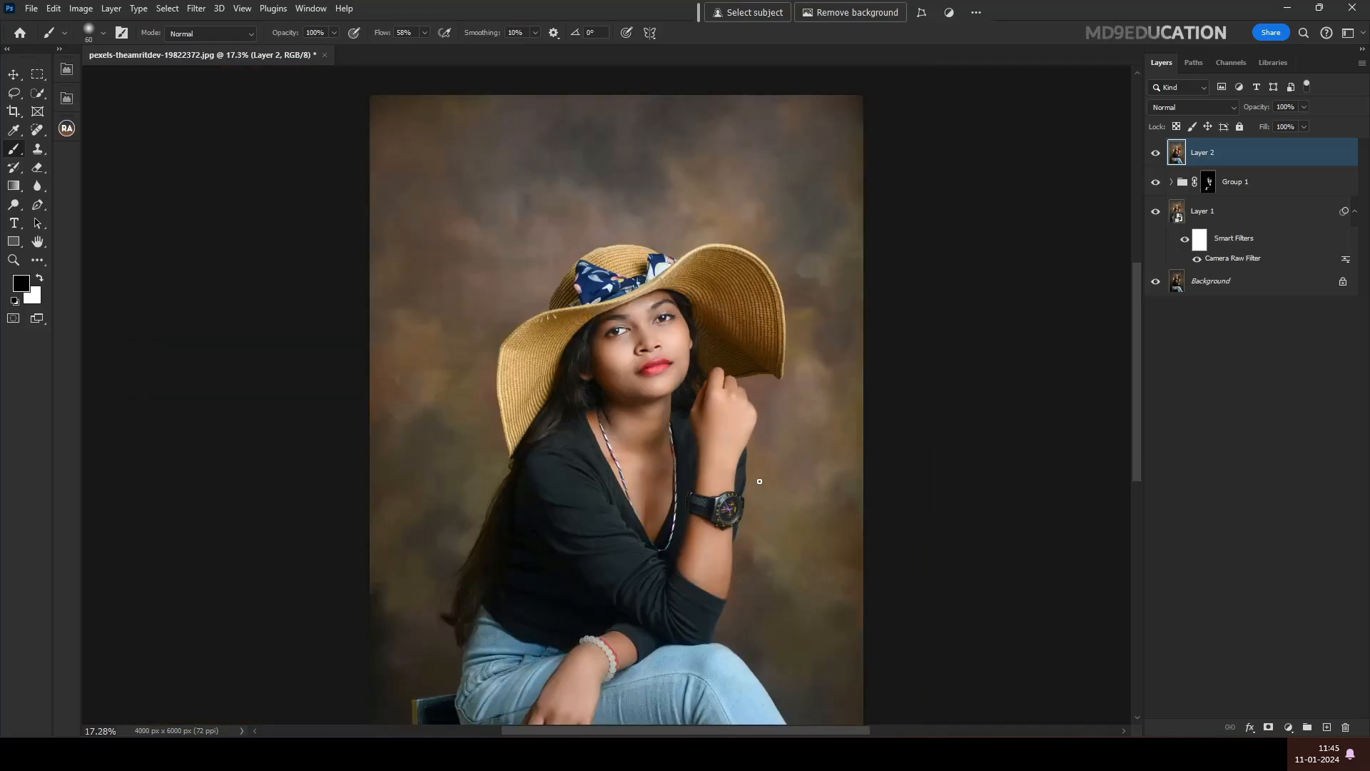
{"action": "scroll", "coordinate": [759, 481], "scroll_direction": "down", "scroll_amount": 1}
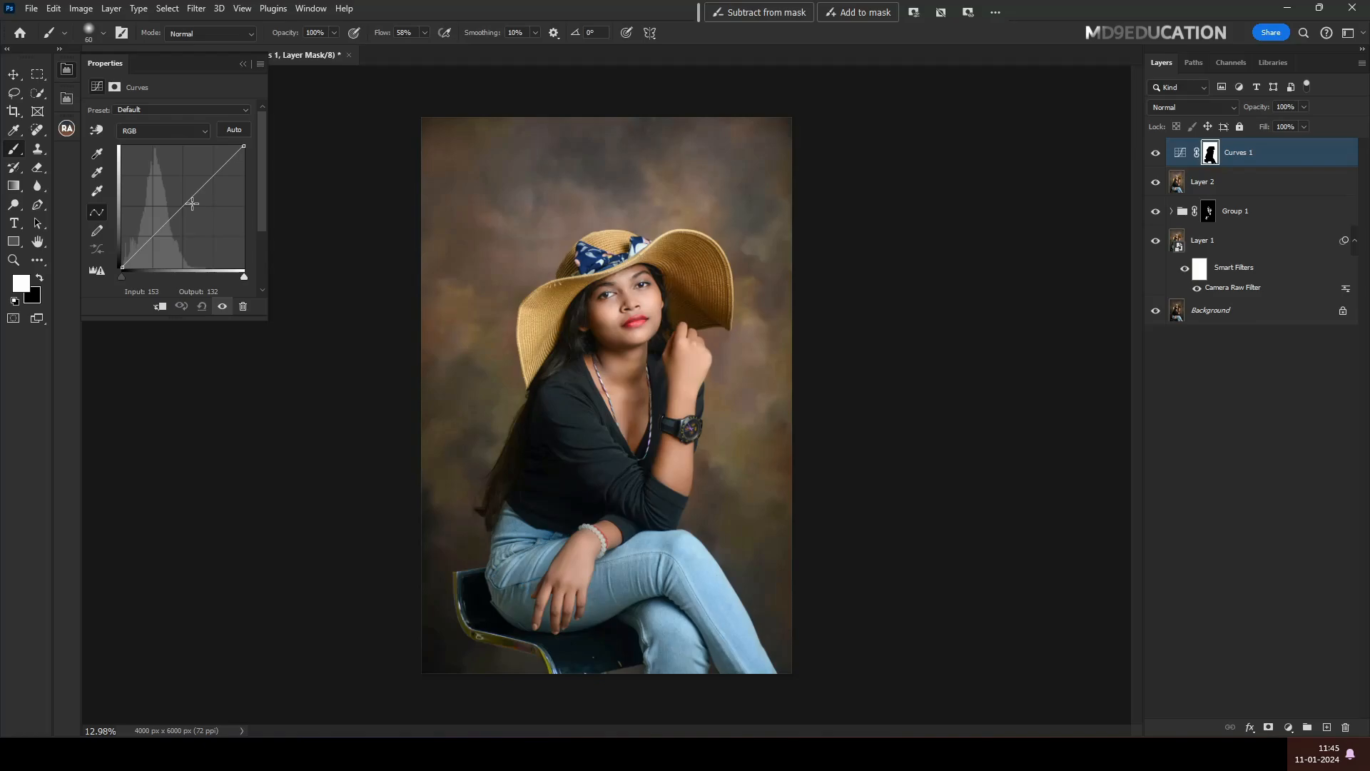
{"action": "left_click_drag", "start_coordinate": [244, 146], "coordinate": [254, 190]}
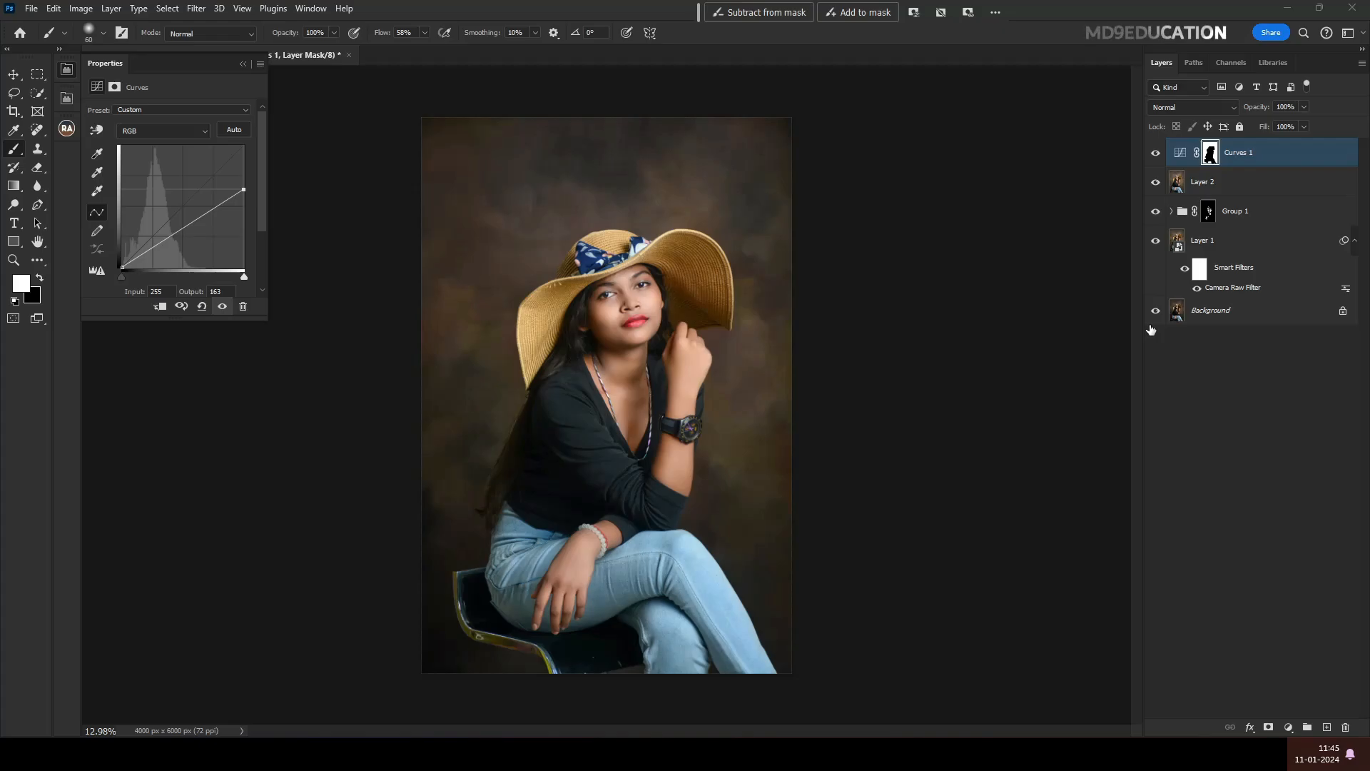
Stamp all visible layers onto a new top layer and open it in the Camera Raw filter
{"action": "key", "text": "ctrl+shift+alt+e"}
{"action": "left_click", "coordinate": [197, 9]}
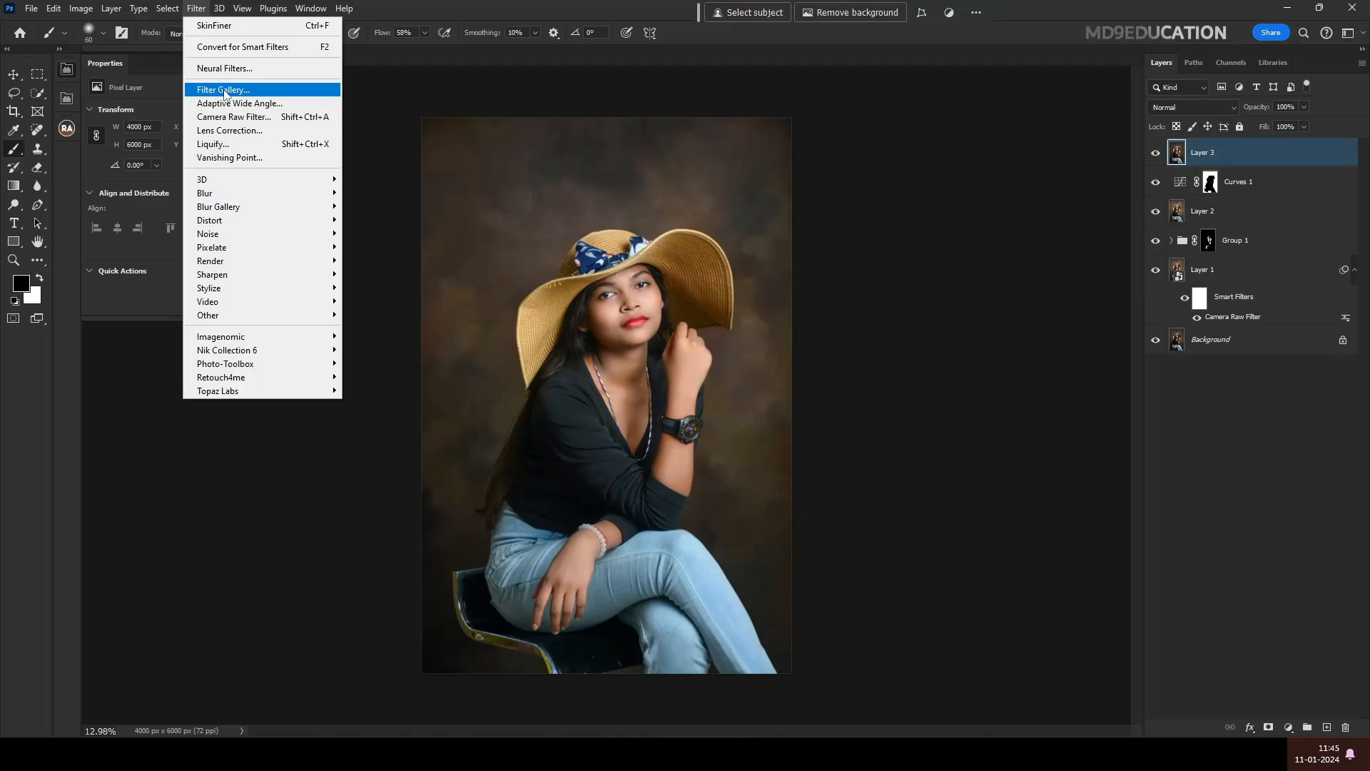
{"action": "left_click", "coordinate": [234, 116]}
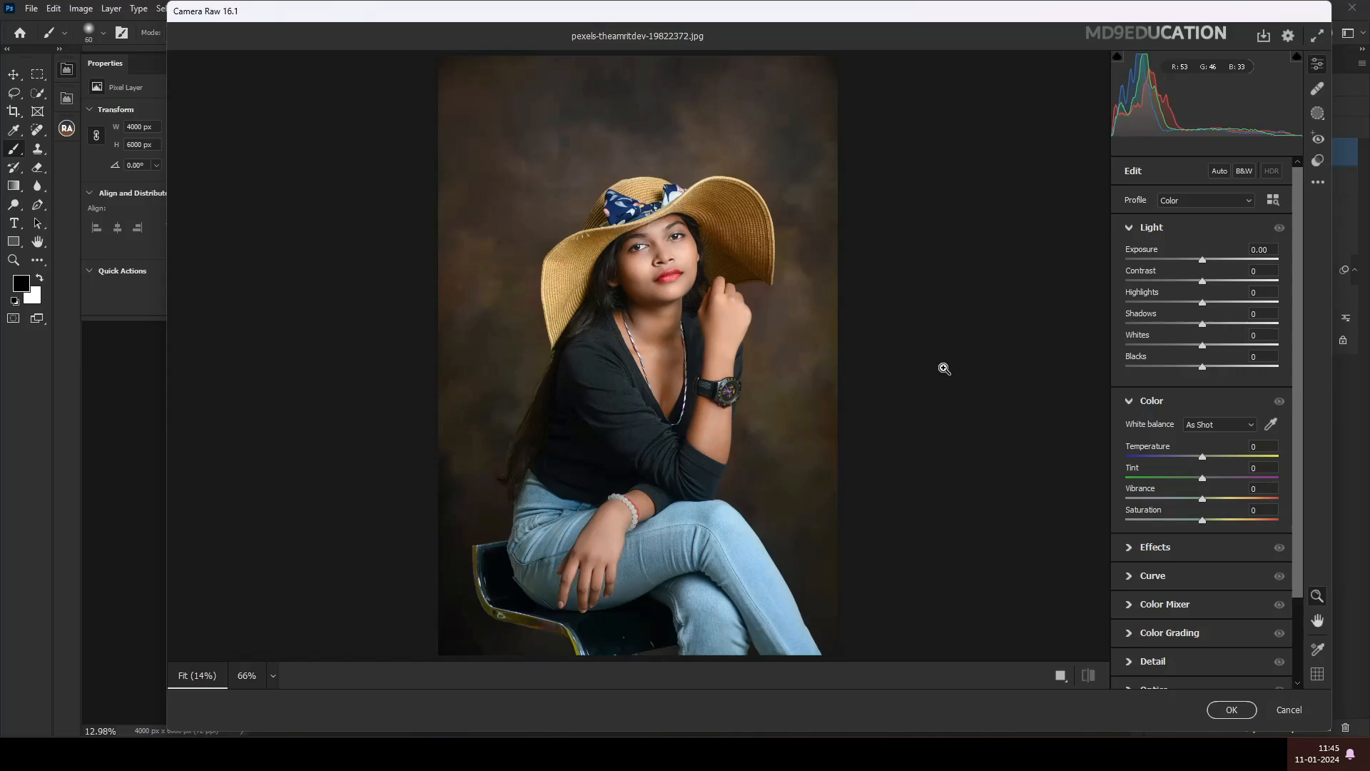
Create an inverted subject mask intersected with a radial gradient, feather 50, centred behind the woman's upper body
{"action": "left_click", "coordinate": [1318, 114]}
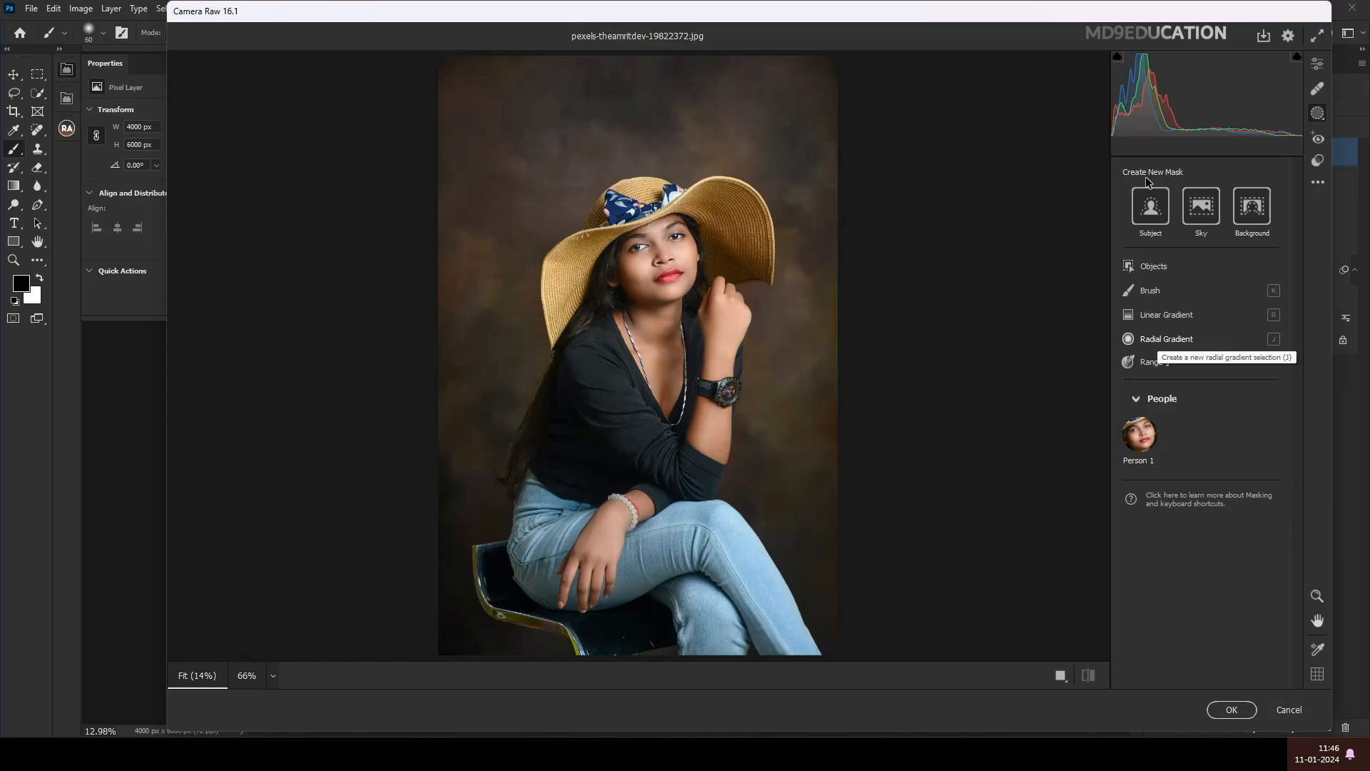
{"action": "left_click", "coordinate": [1150, 205]}
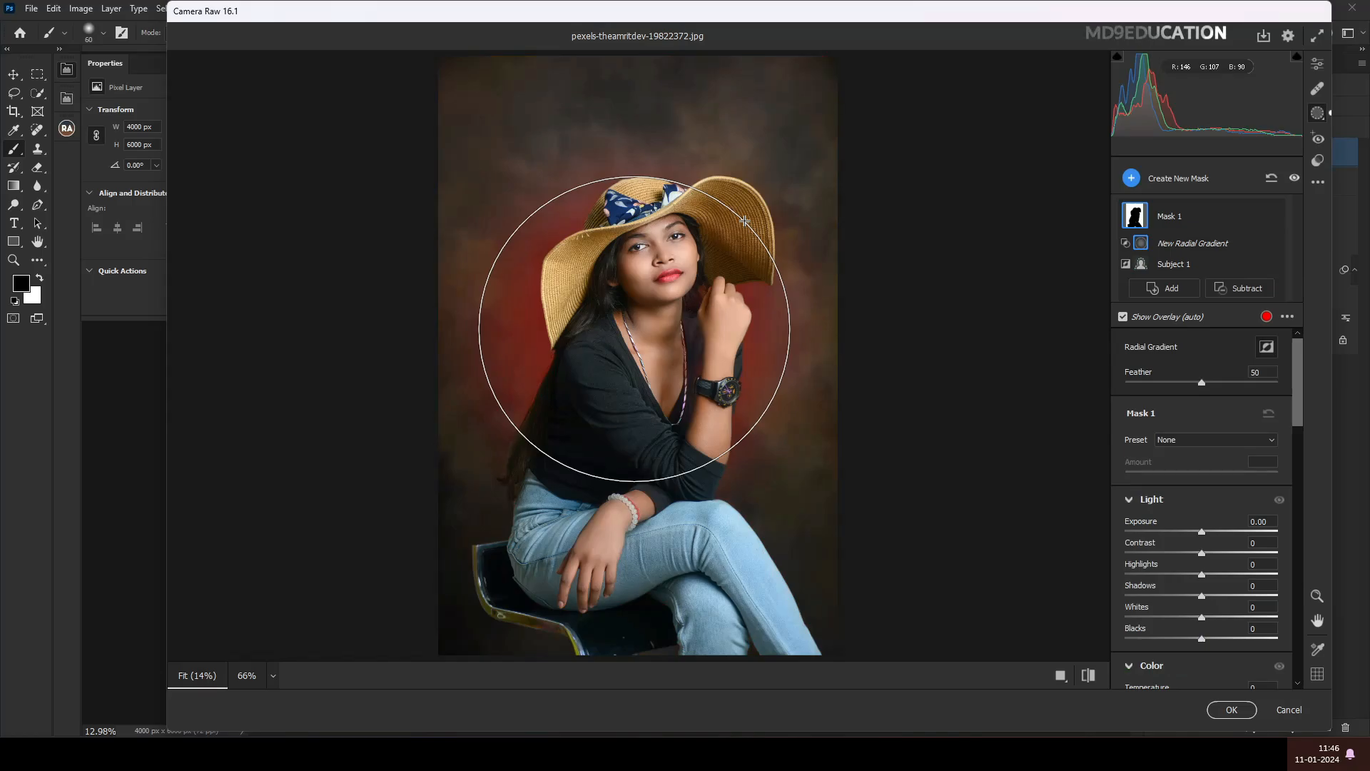
{"action": "left_click_drag", "start_coordinate": [744, 221], "coordinate": [774, 186]}
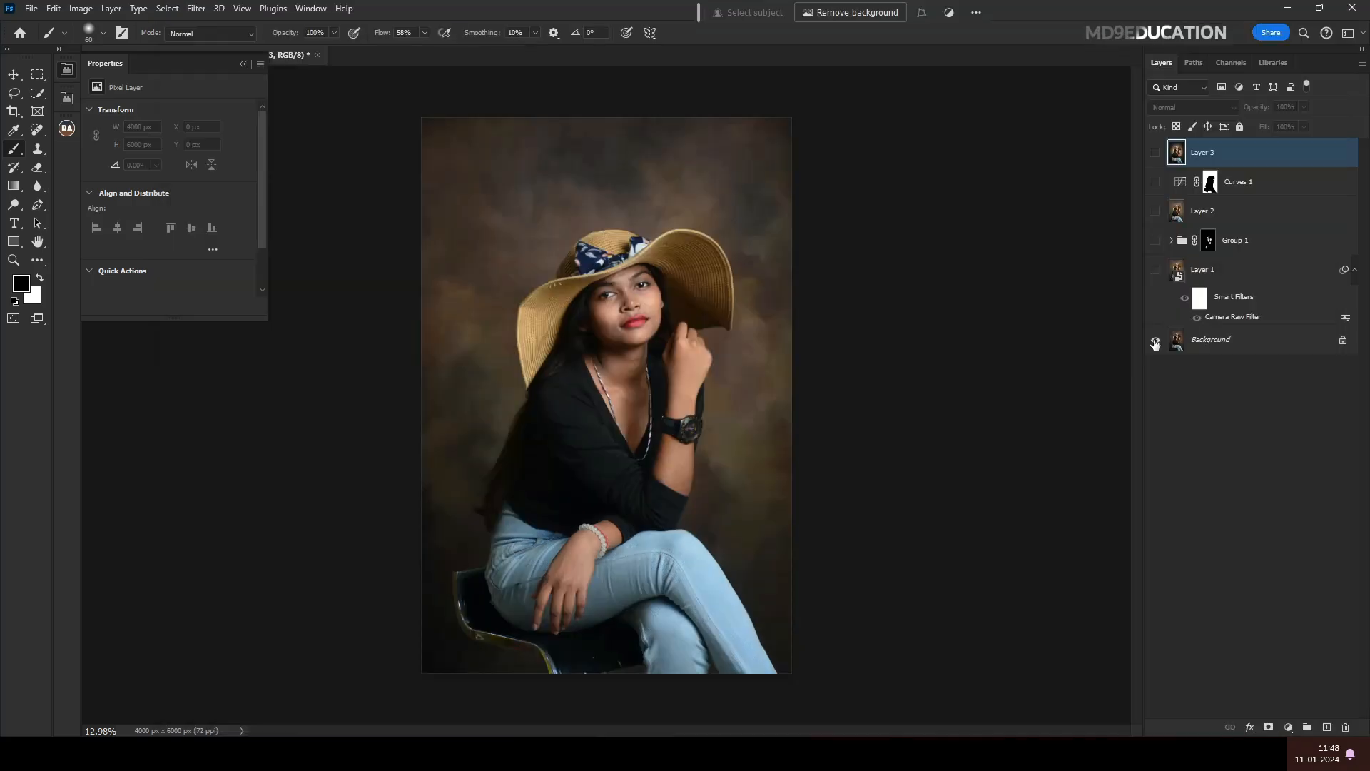
Show all layers again and duplicate the image with its layers under the suggested copy name, ready for arranging both documents
{"action": "left_click", "coordinate": [1154, 343], "text": "alt"}
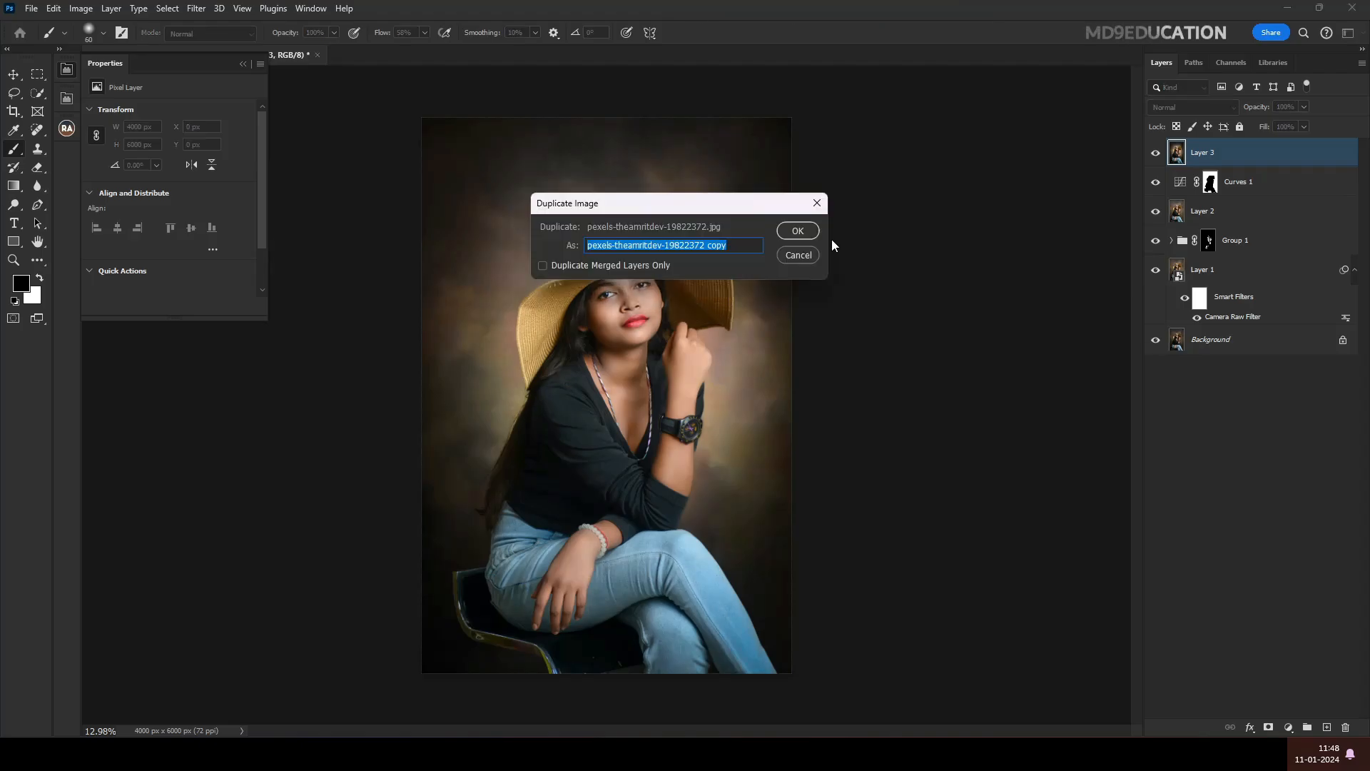
{"action": "left_click", "coordinate": [804, 230]}
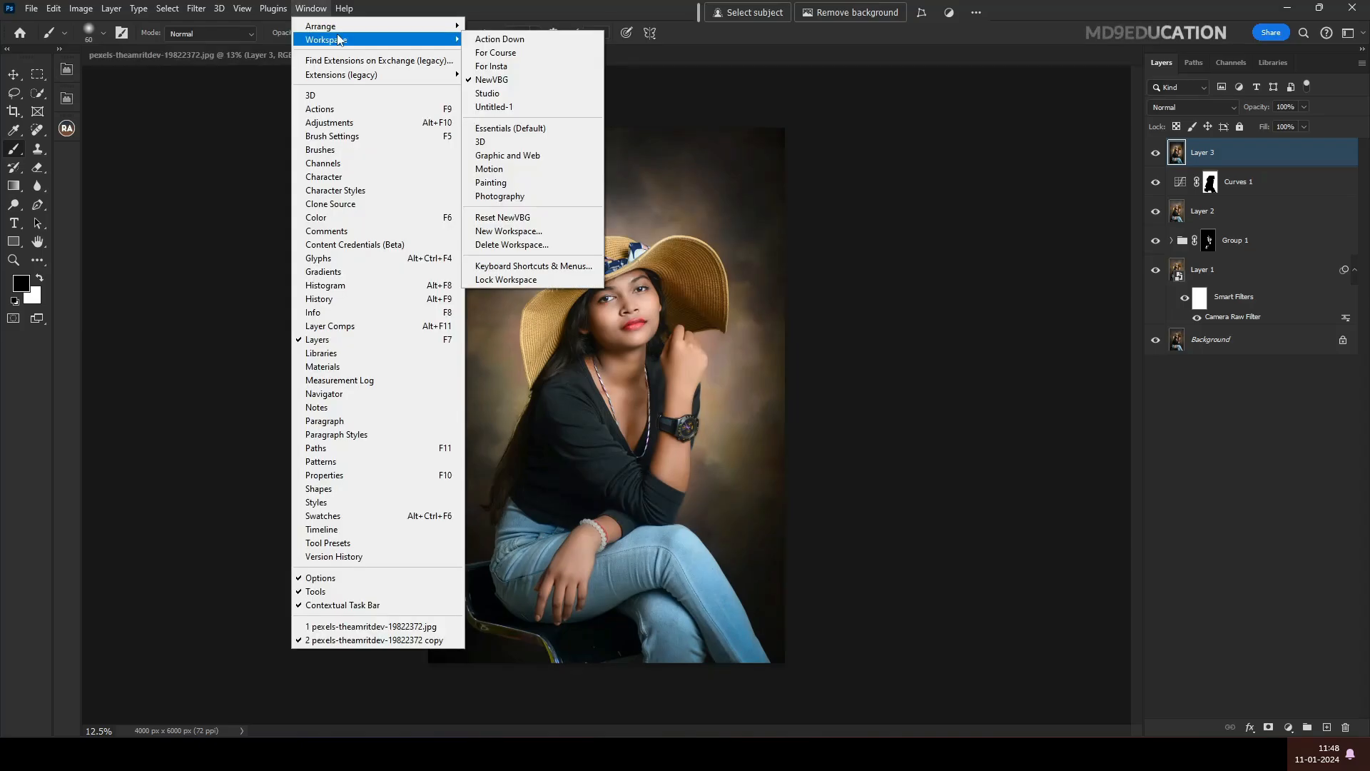
{"action": "mouse_move", "coordinate": [335, 26]}
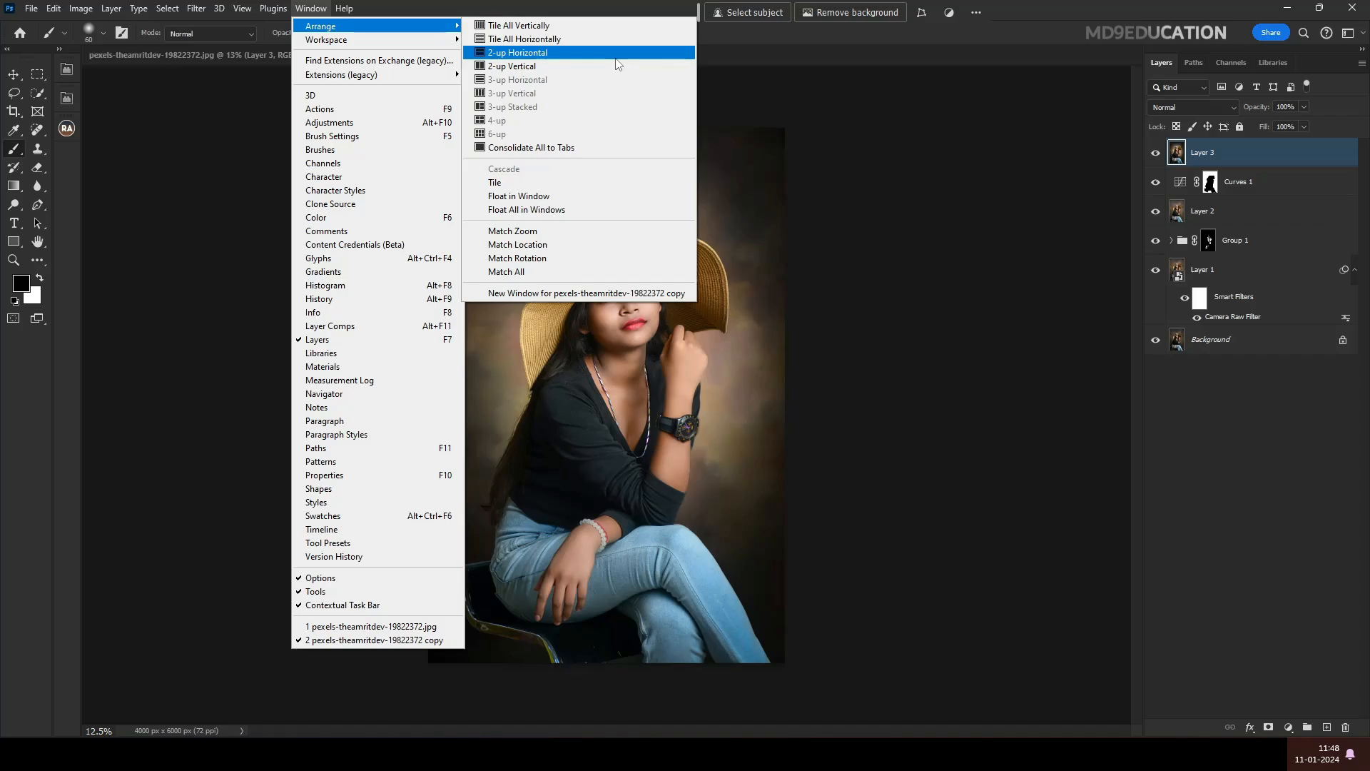